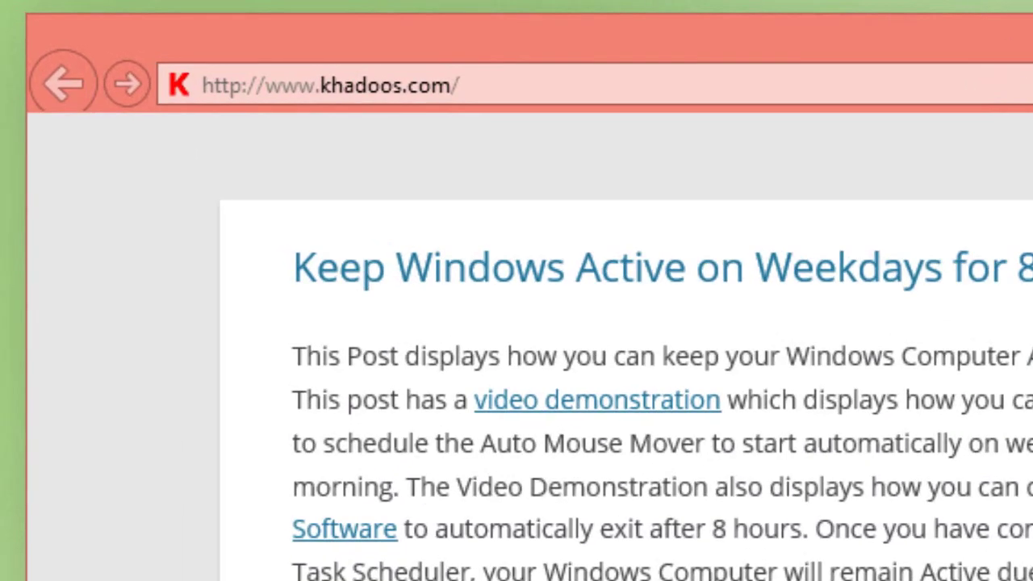
Step: Search khadoos.com for 'shutdown' using the sidebar search box
click(418, 93)
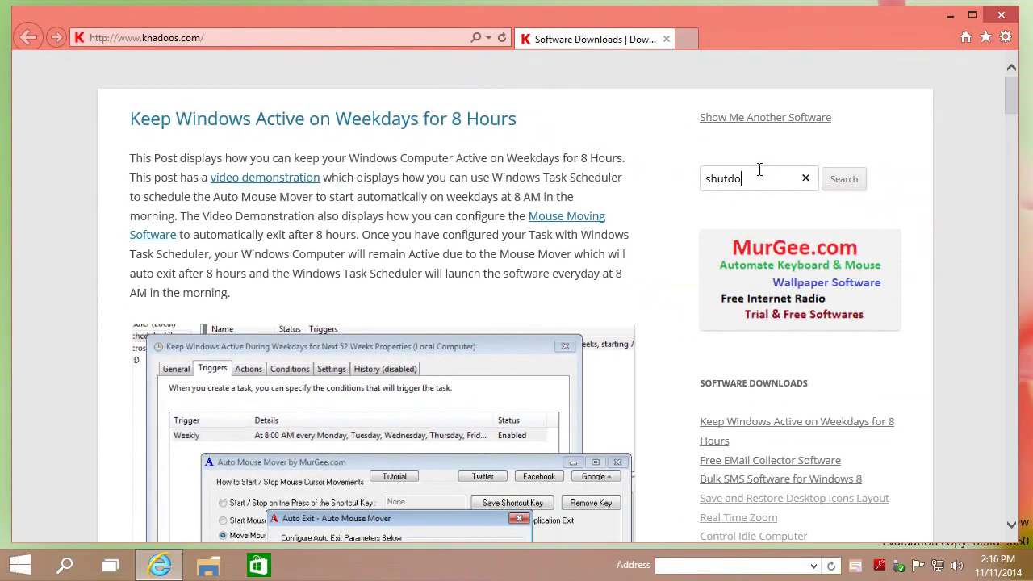
text(wn)
key(Return)
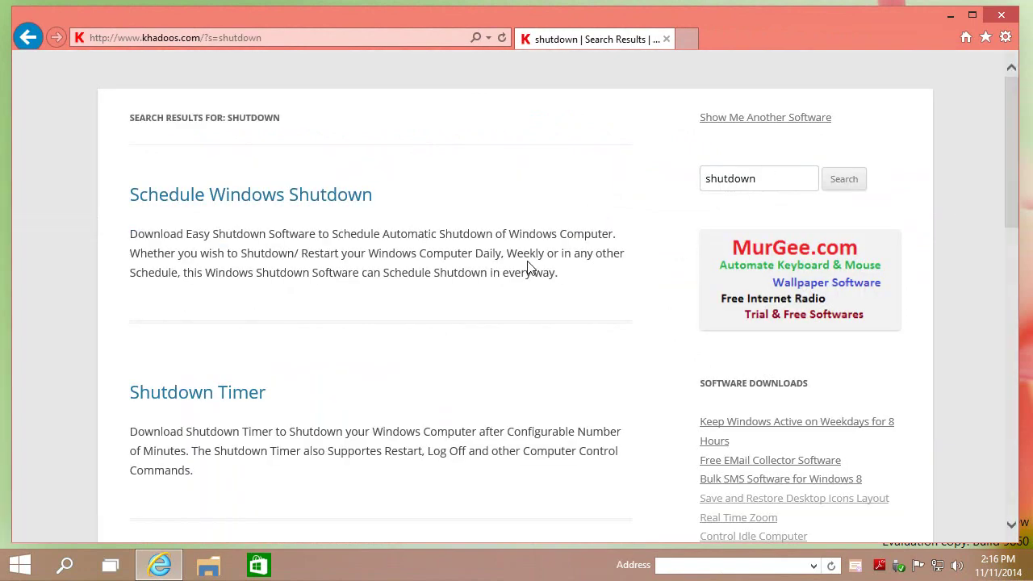
Step: Scan the shutdown results and open the Schedule Windows Shutdown article
scroll(452, 279, down, 1)
scroll(452, 280, down, 6)
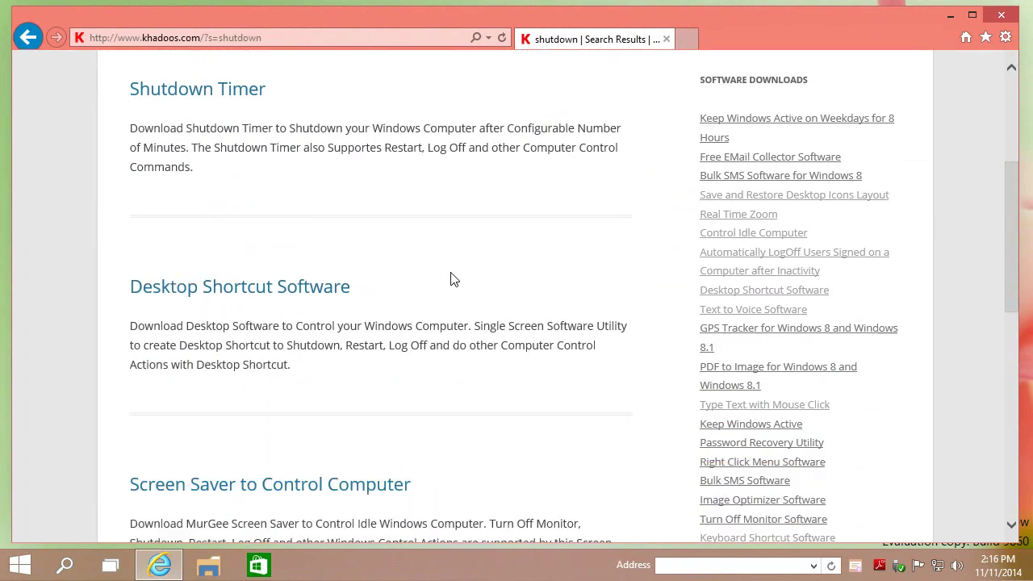
scroll(452, 279, up, 7)
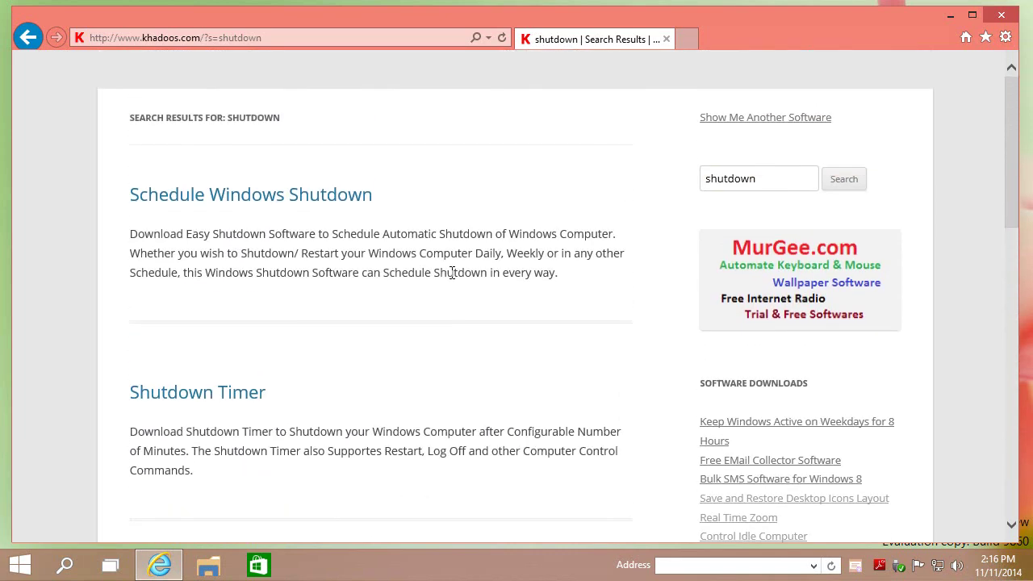
click(217, 203)
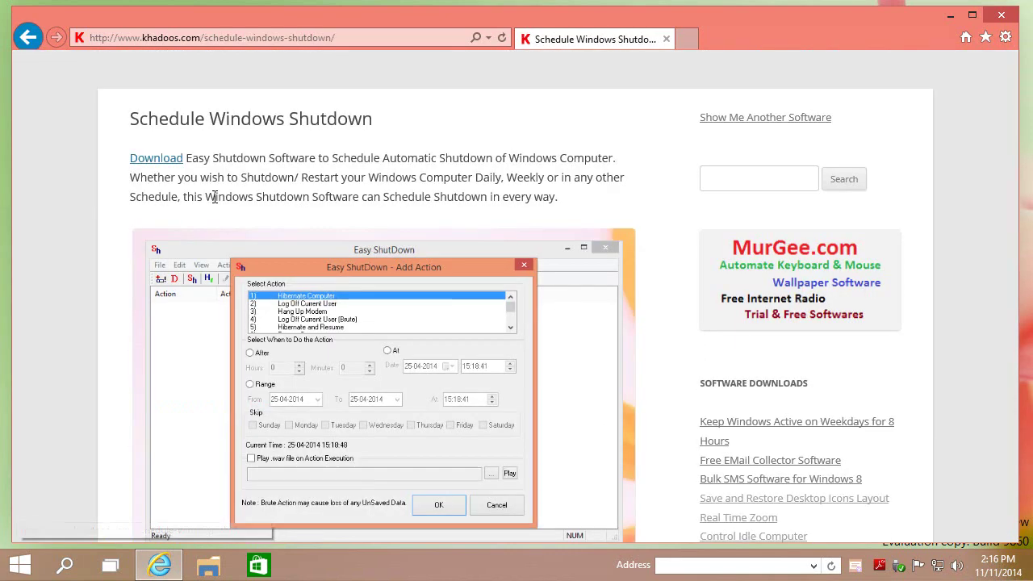
scroll(287, 257, down, 2)
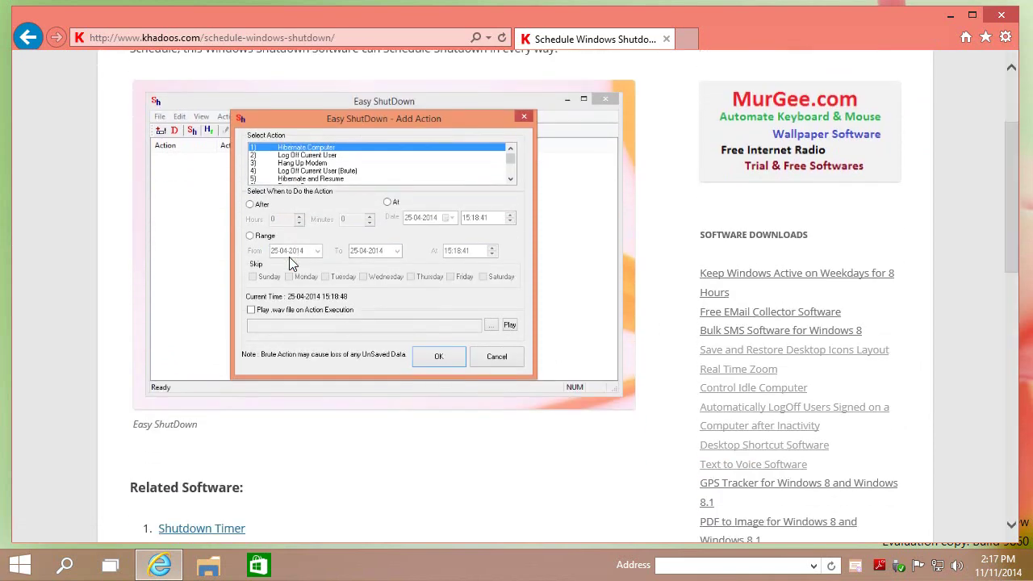
scroll(289, 256, up, 3)
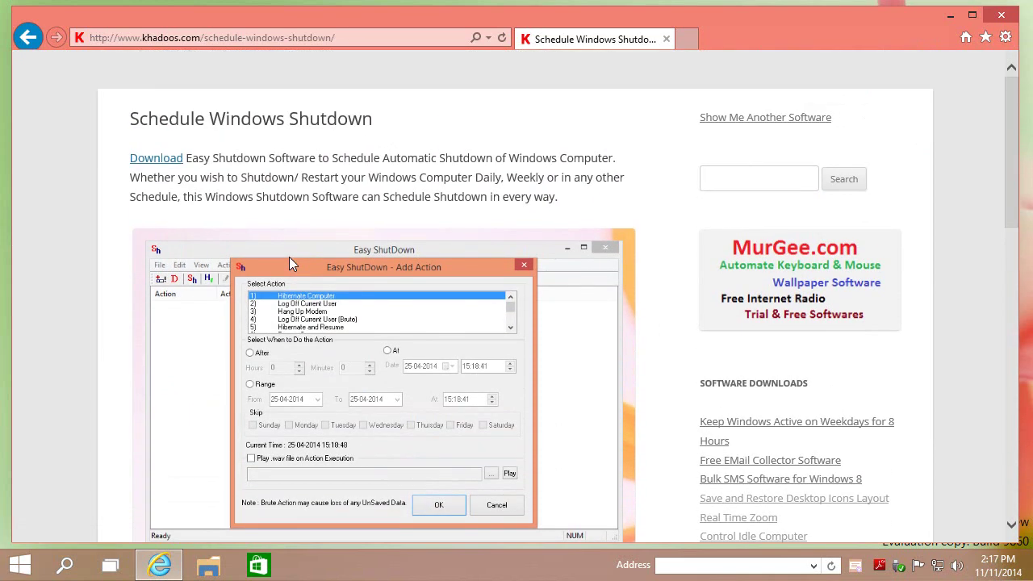
Step: Download and run the Easy ShutDown installer, approving the User Account Control prompt
click(148, 161)
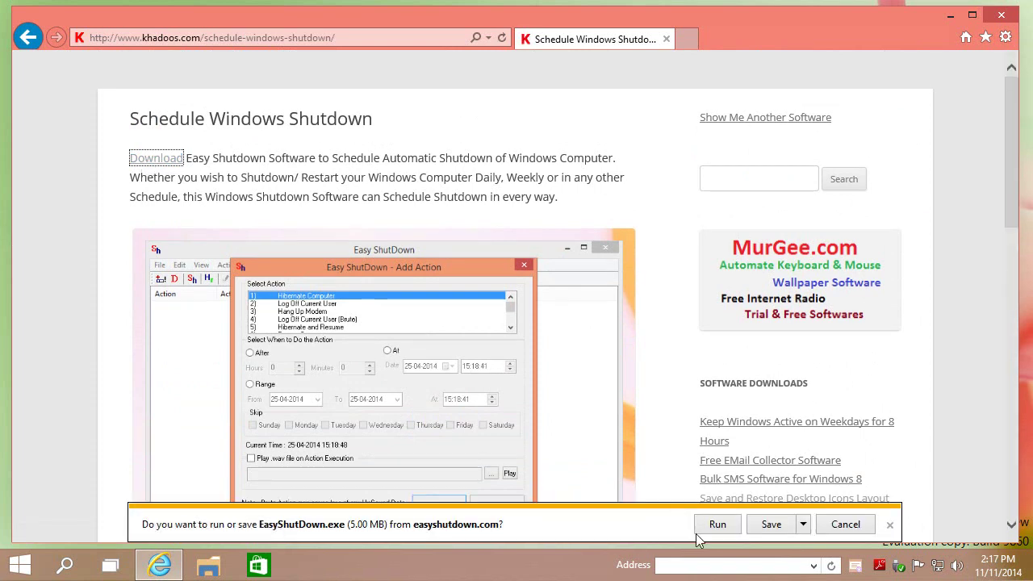
click(714, 526)
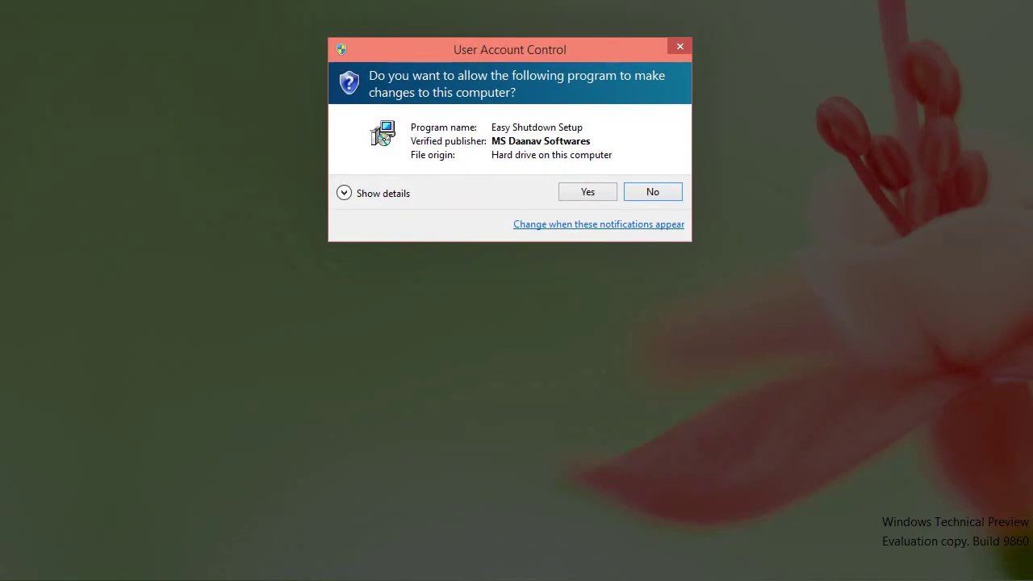
click(597, 199)
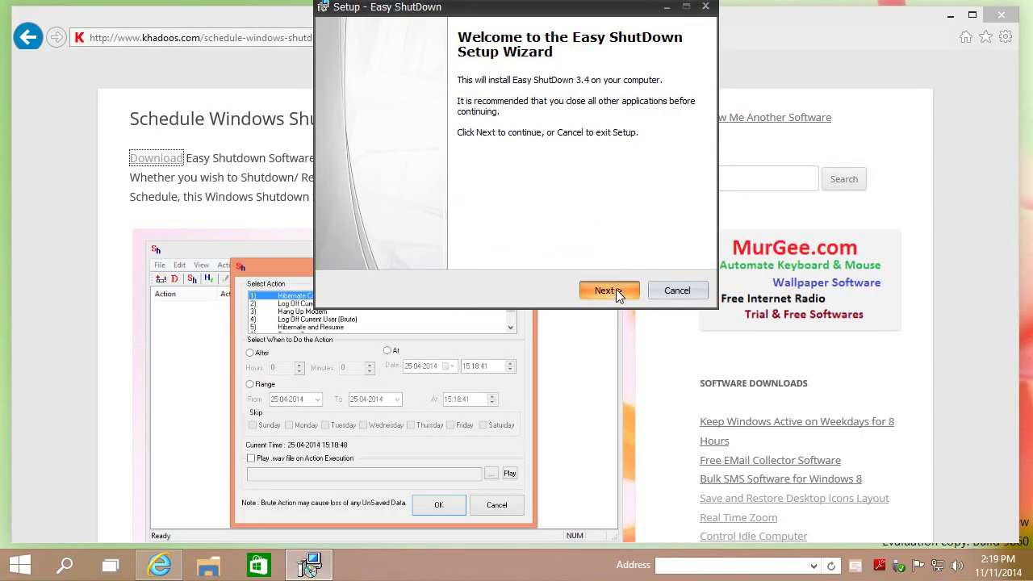
Step: Accept the license and keep the default install settings up to additional tasks
click(614, 291)
click(436, 240)
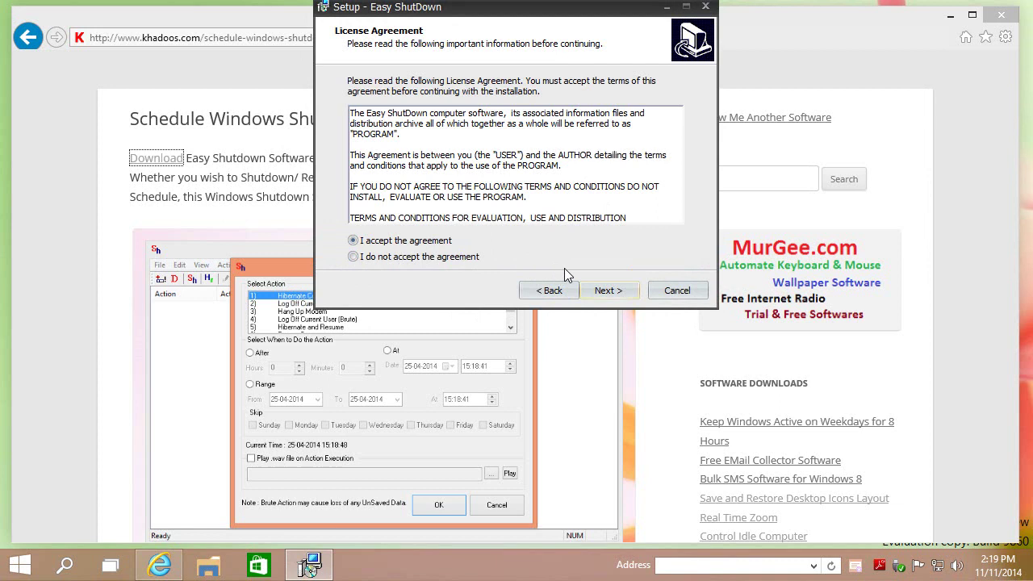
click(608, 291)
click(608, 291)
click(609, 292)
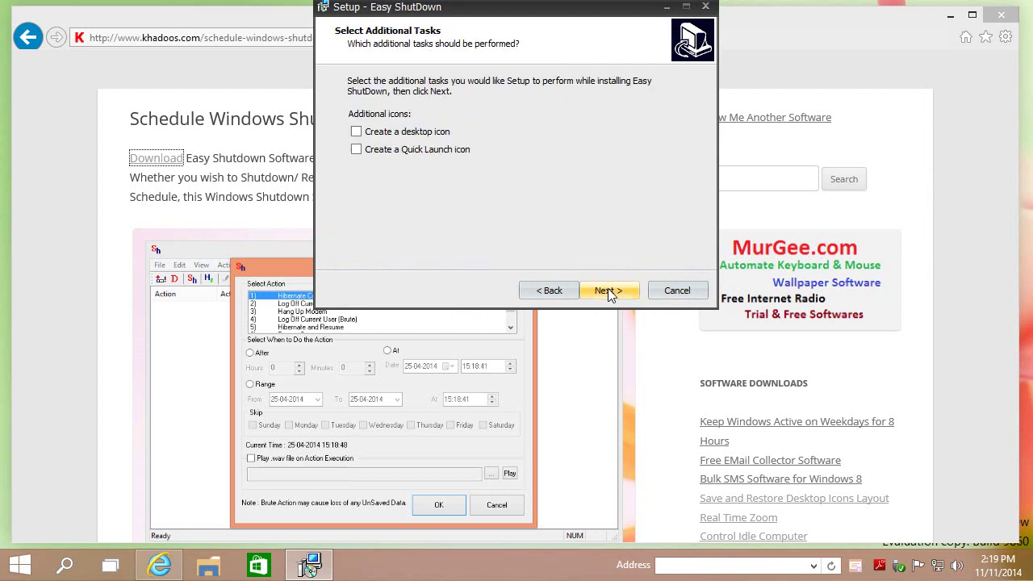
Step: Tick the desktop and Quick Launch icon options and install Easy ShutDown 3.4
click(408, 132)
click(420, 150)
click(606, 293)
click(610, 291)
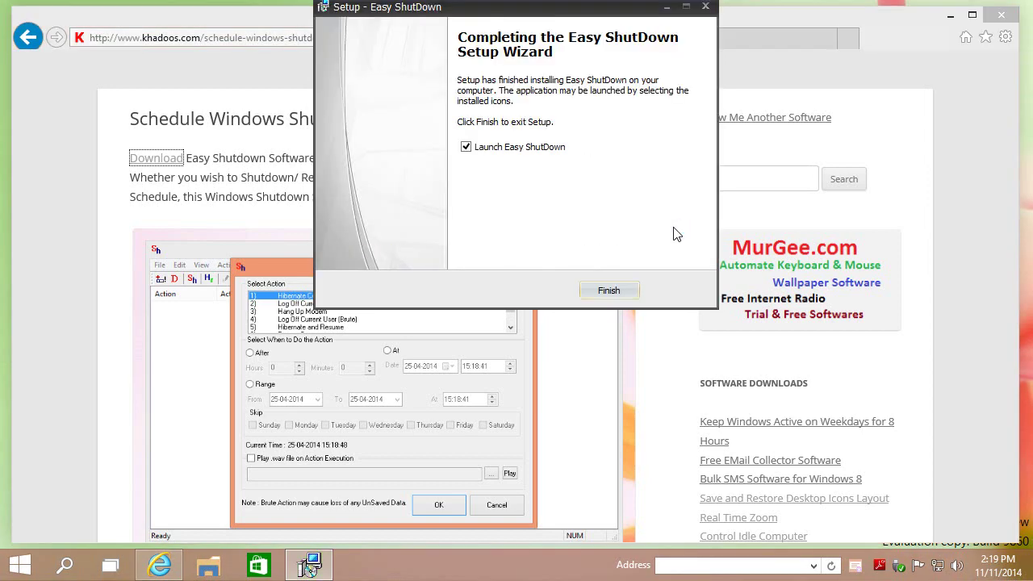
key(Return)
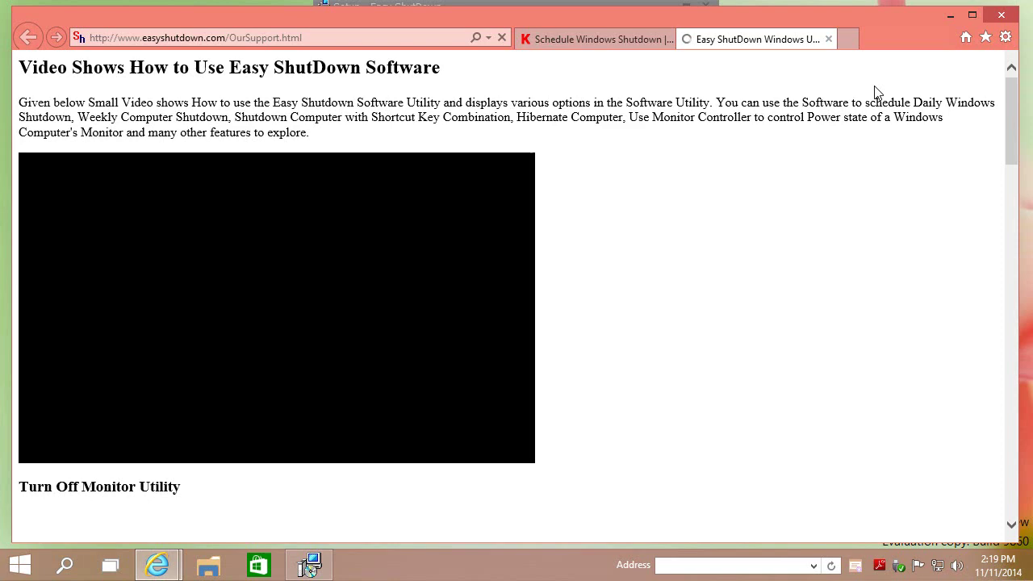
Step: Finish setup to launch Easy ShutDown and turn off Tip of the Day at startup
click(950, 16)
click(607, 289)
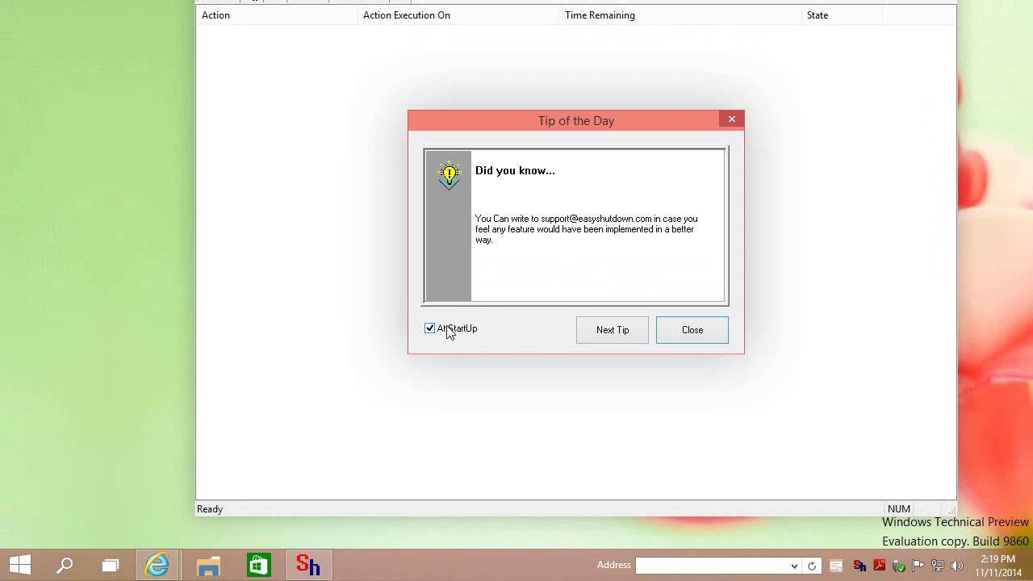
click(450, 332)
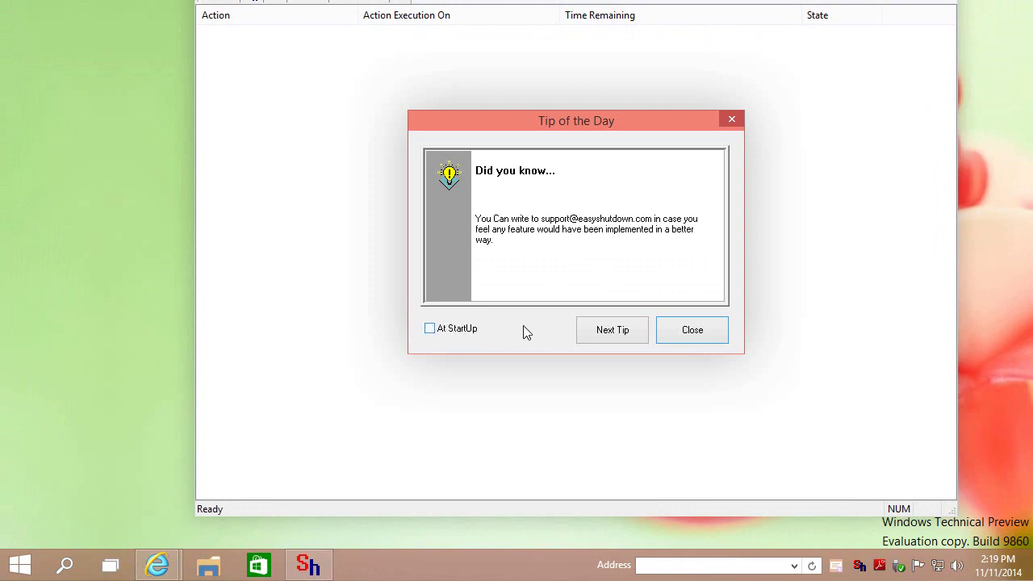
click(683, 330)
Step: Glance at the action list and menu options, then move the window fully on screen
right_click(406, 151)
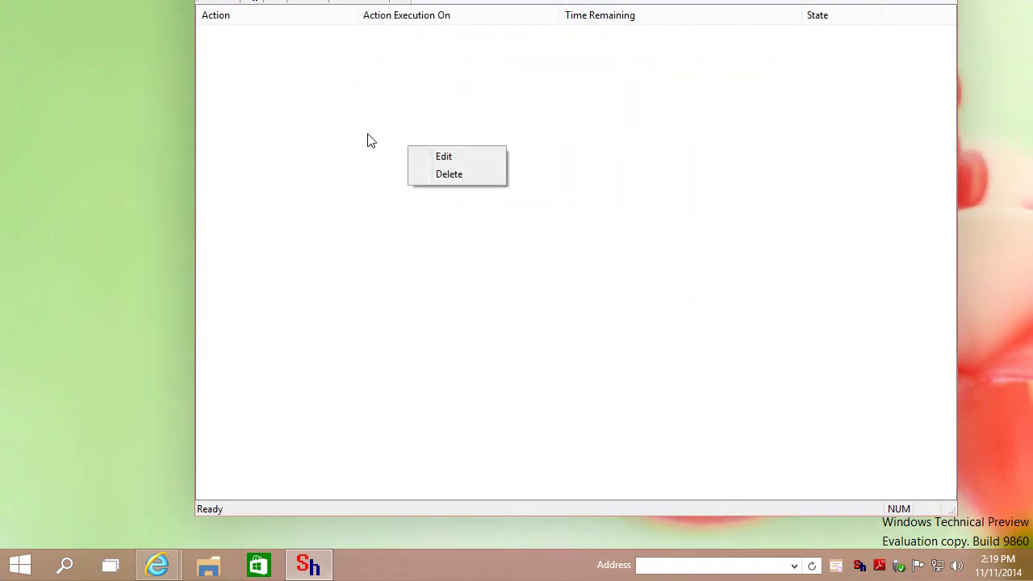
click(369, 140)
click(228, 3)
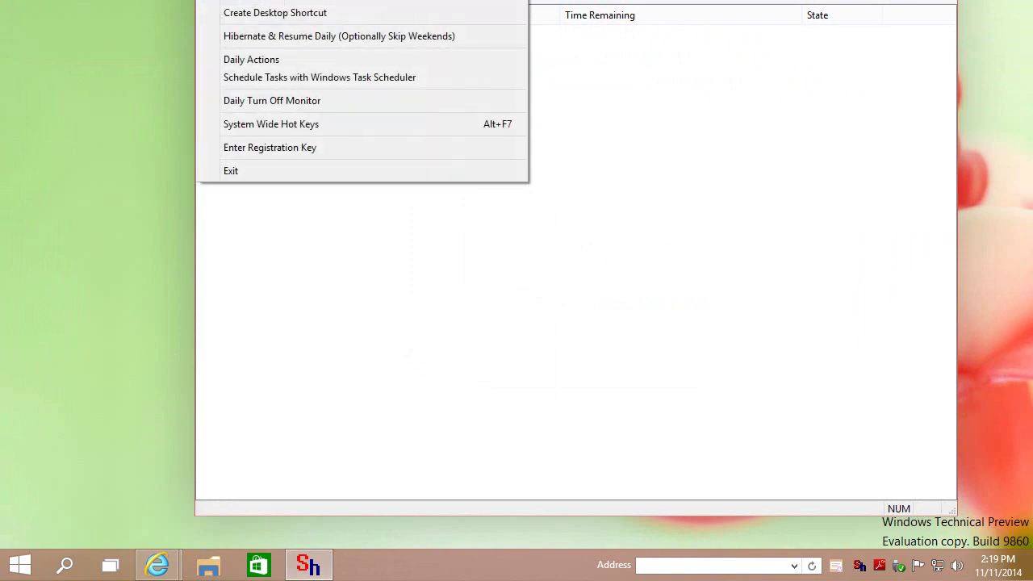
key(Escape)
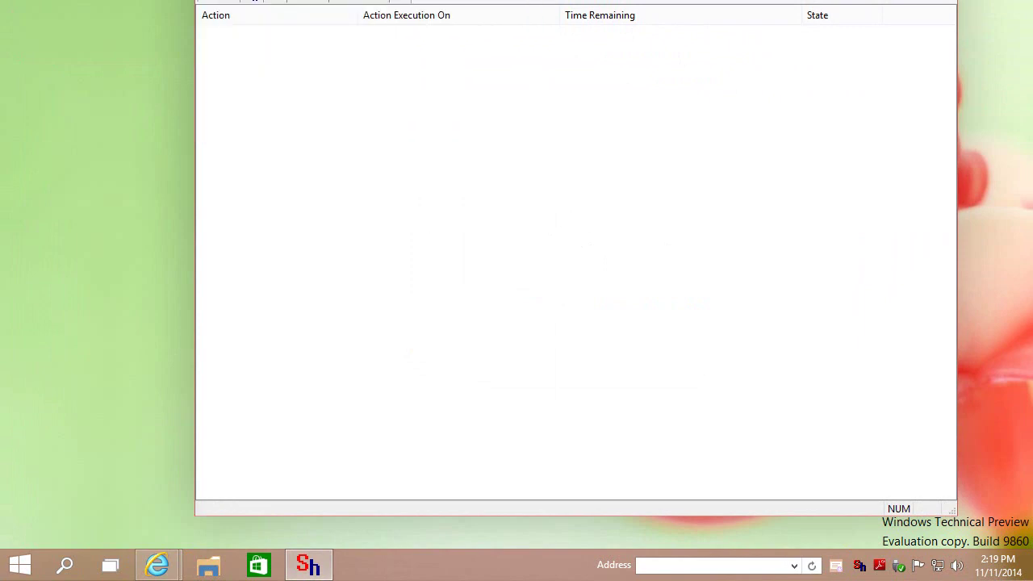
drag(249, 0, 230, 18)
Step: Browse the menus and open Help > Tip of the Day
click(162, 43)
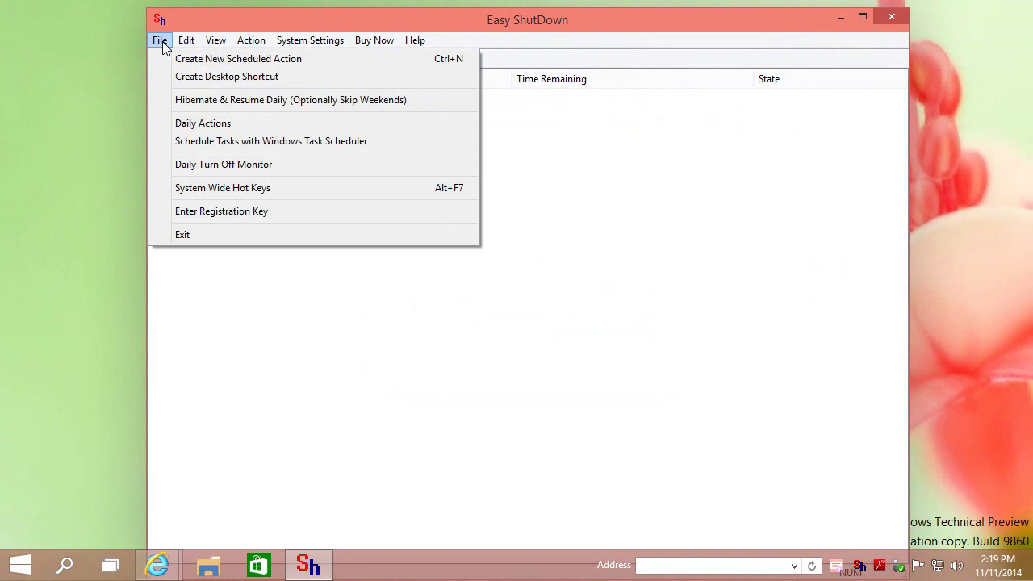
mouse_move(188, 47)
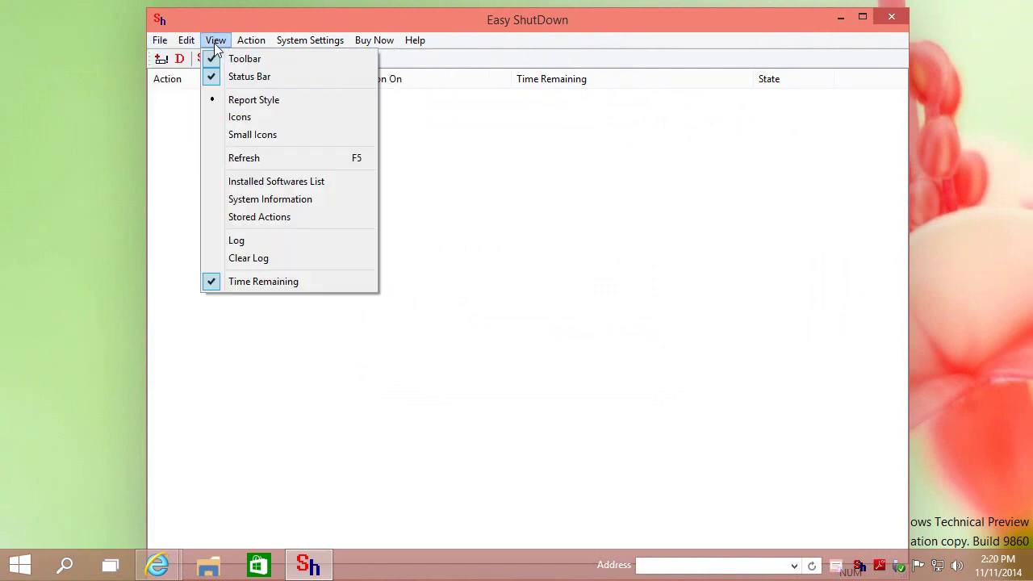
mouse_move(249, 47)
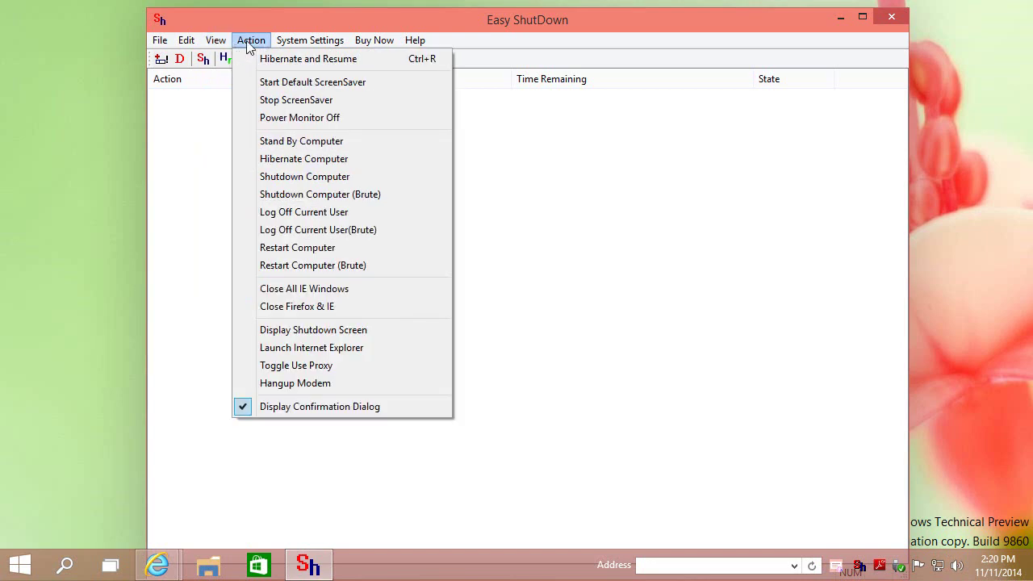
mouse_move(295, 50)
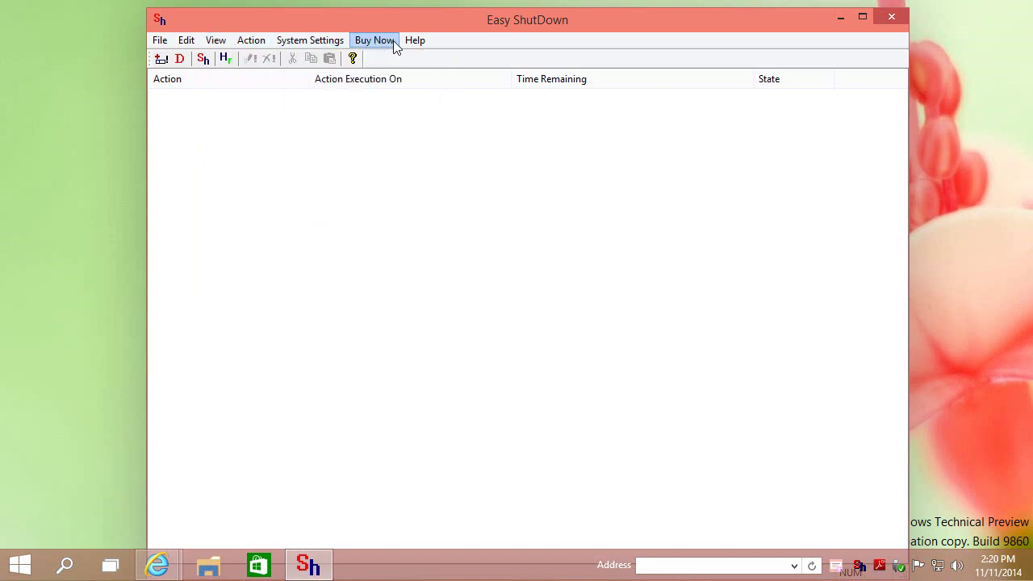
mouse_move(415, 44)
click(435, 58)
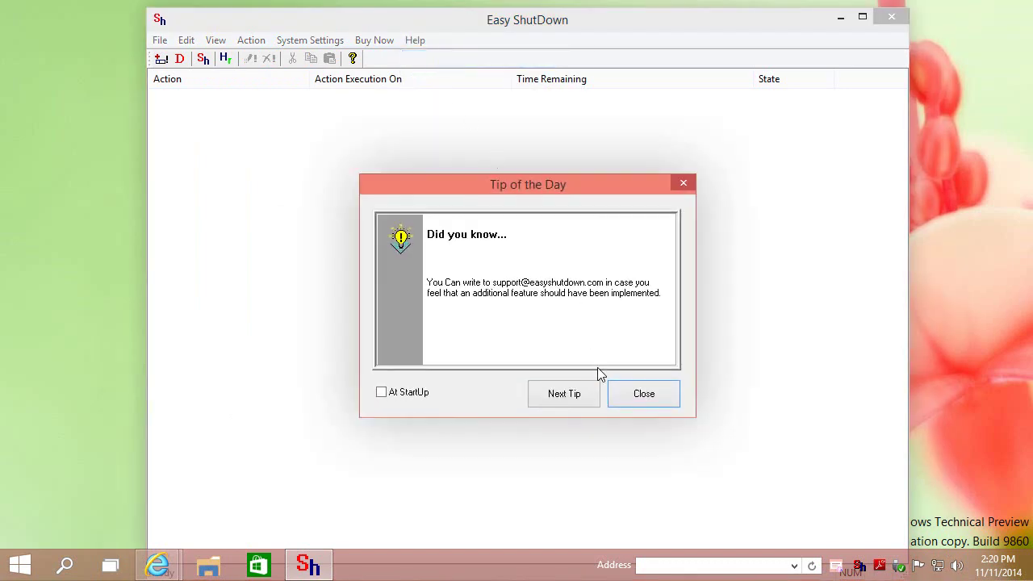
Step: Page through three more tips, then close the Tip of the Day window
click(587, 393)
click(587, 393)
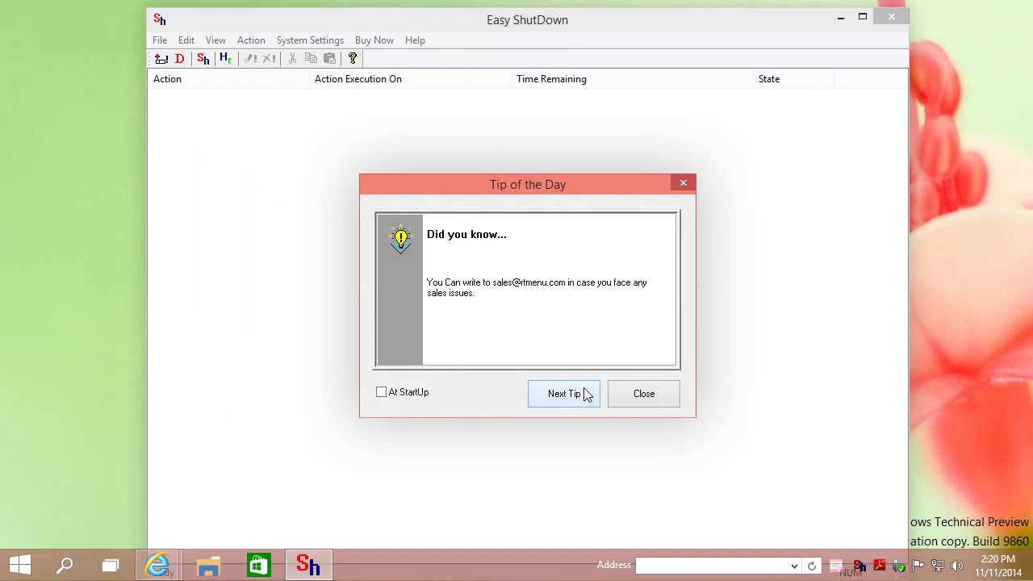
click(587, 393)
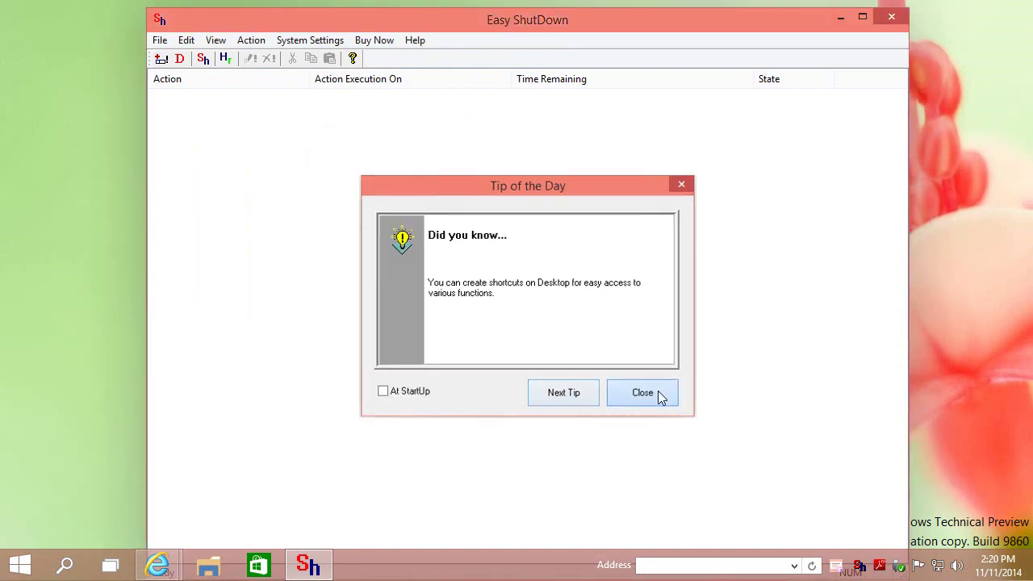
click(657, 394)
Step: Quit Easy ShutDown and relaunch it by searching 'easy' in the Start menu
click(893, 17)
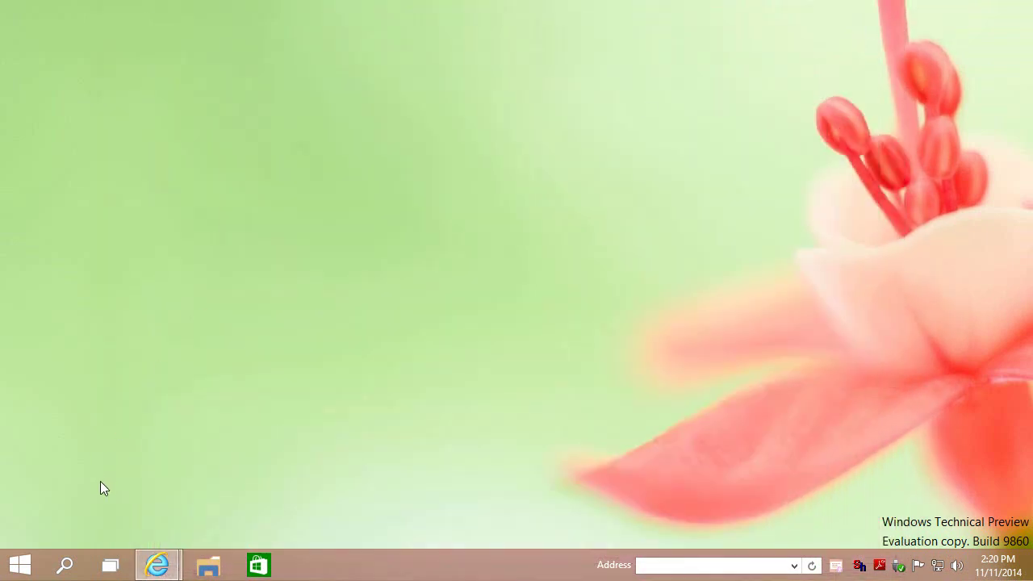
click(24, 567)
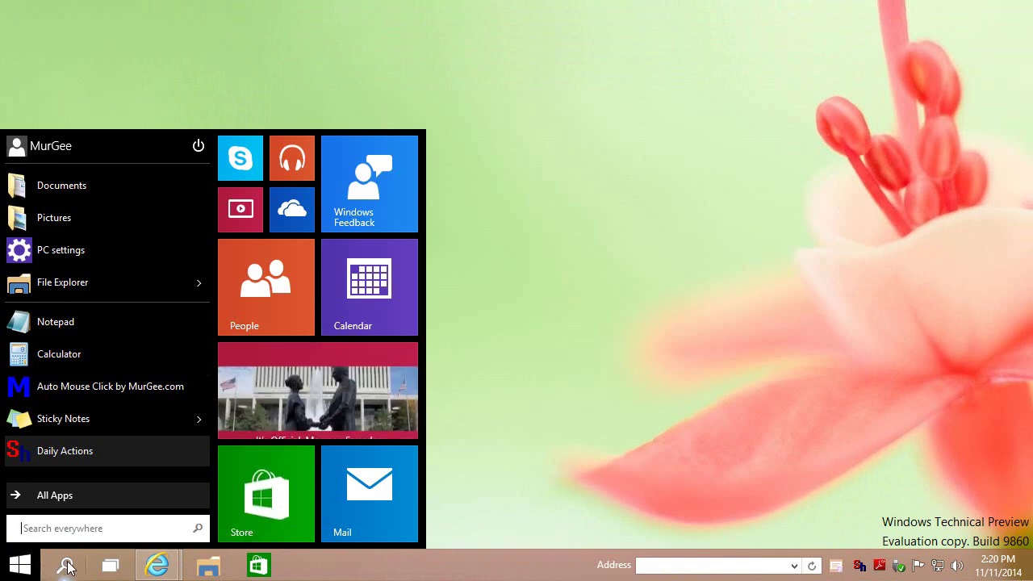
click(78, 528)
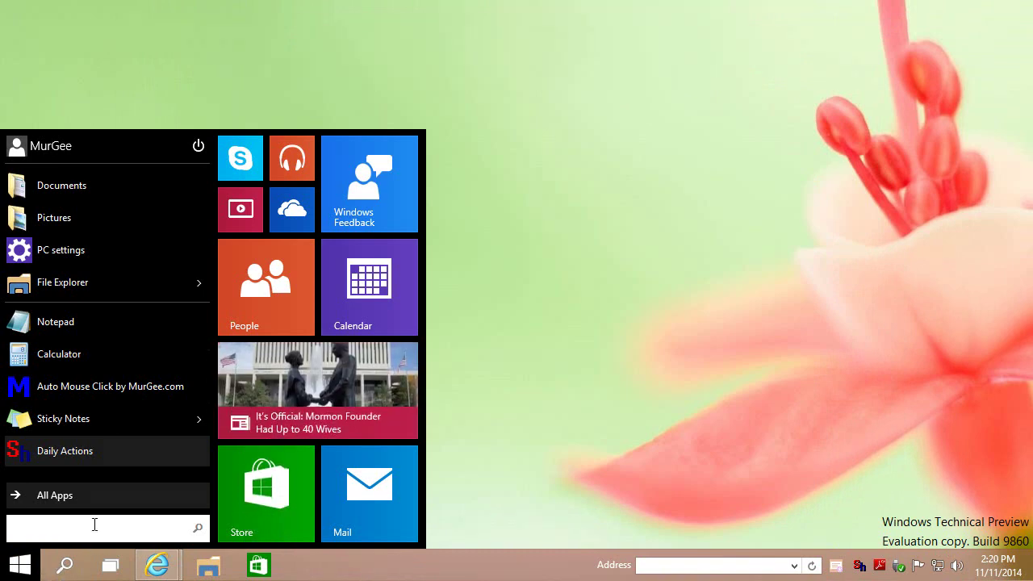
text(easy ShutDown)
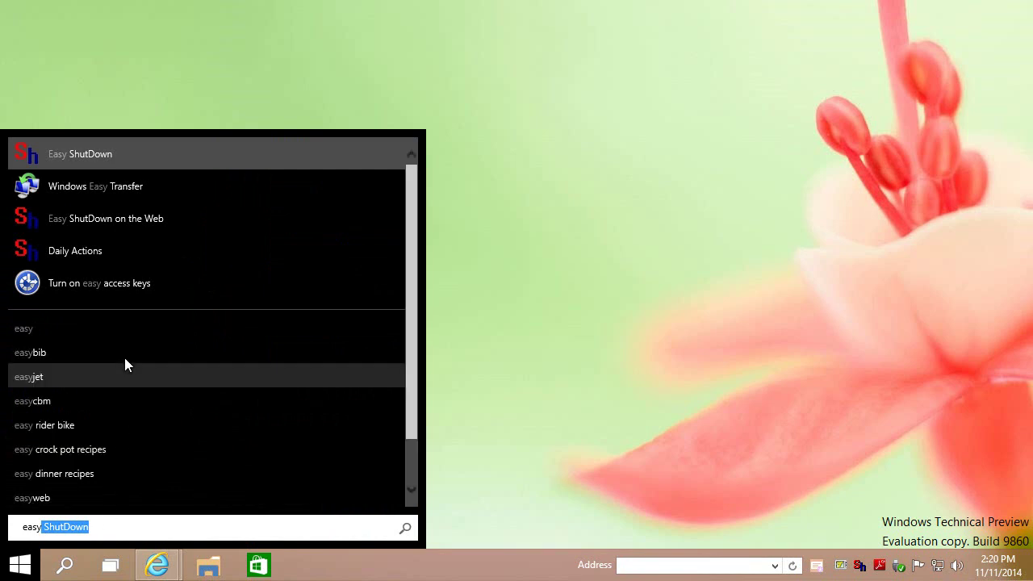
click(74, 153)
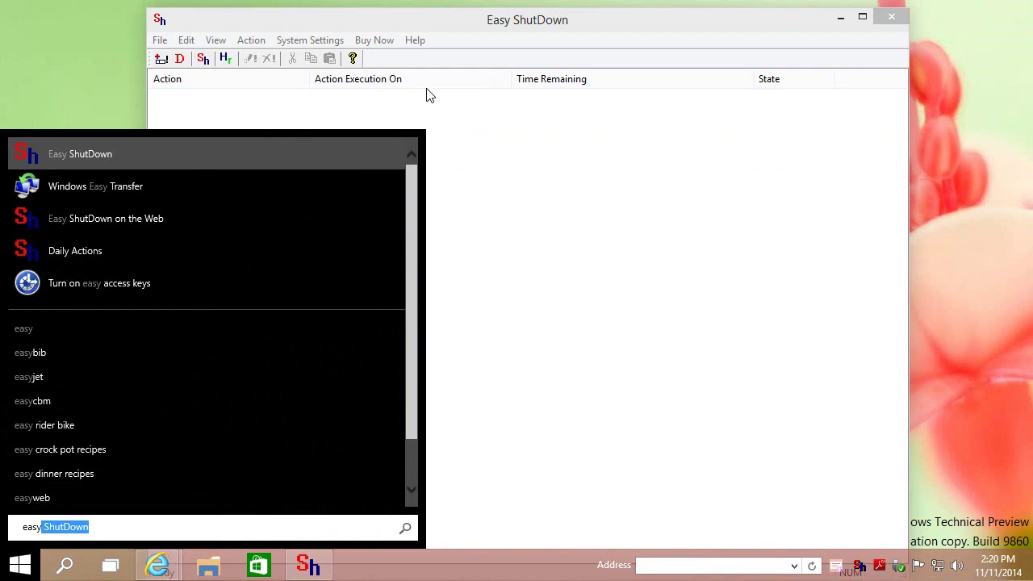
Step: Bring the Easy ShutDown window forward and check the empty action list's context menu
click(476, 28)
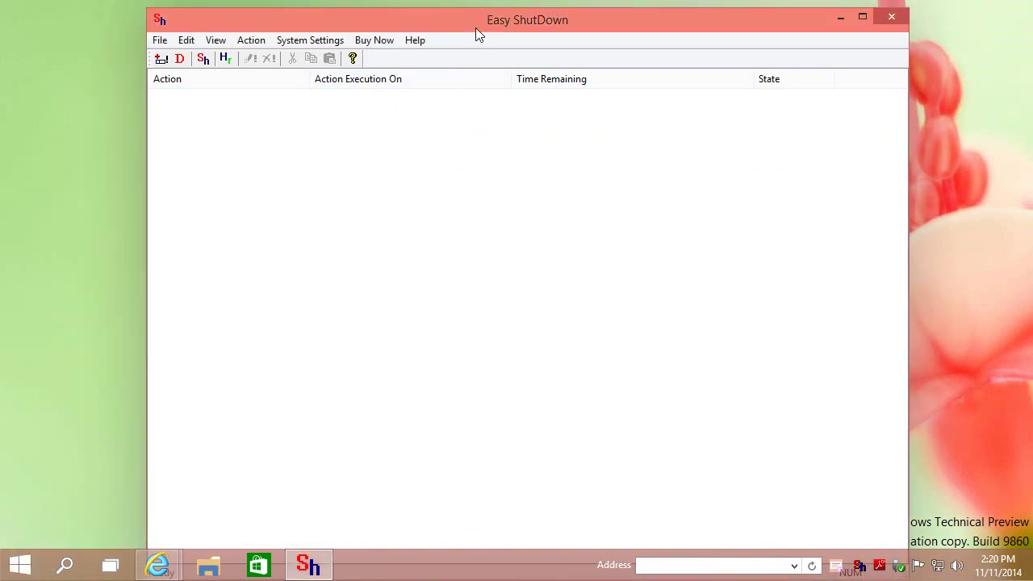
right_click(304, 154)
click(278, 155)
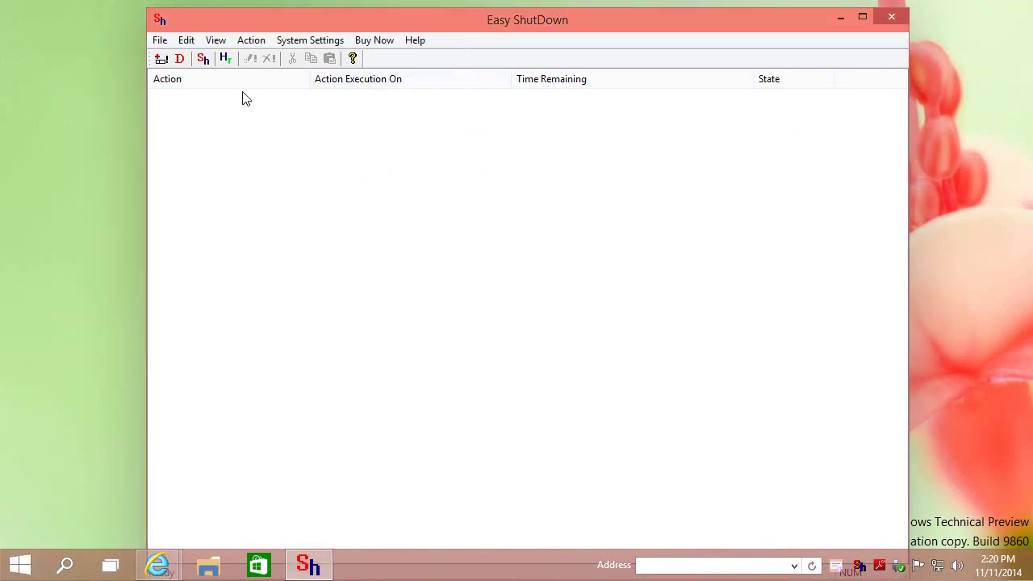
Step: Create a ShutDown Computer desktop shortcut via File > Create Desktop Shortcut
click(160, 40)
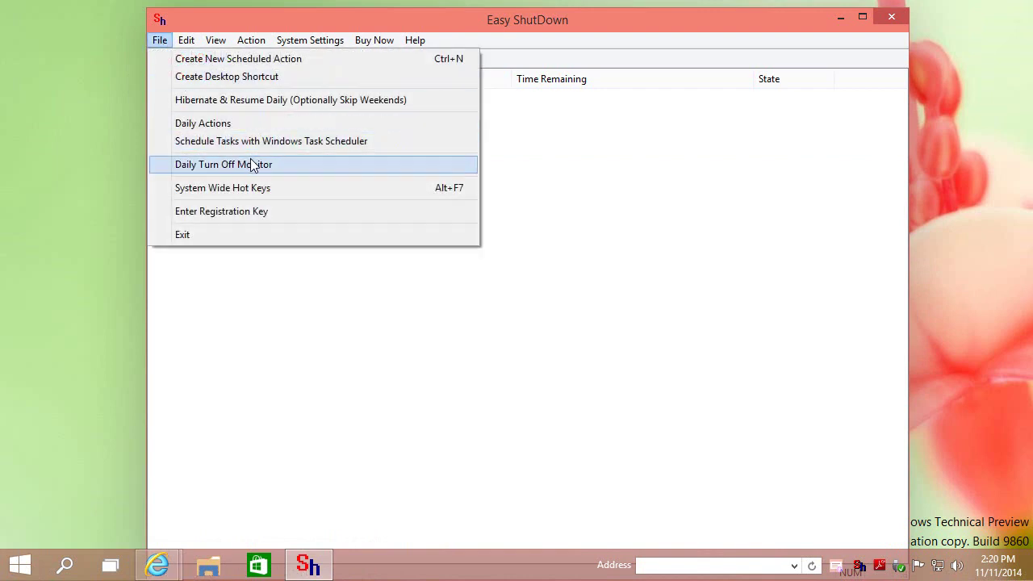
click(312, 77)
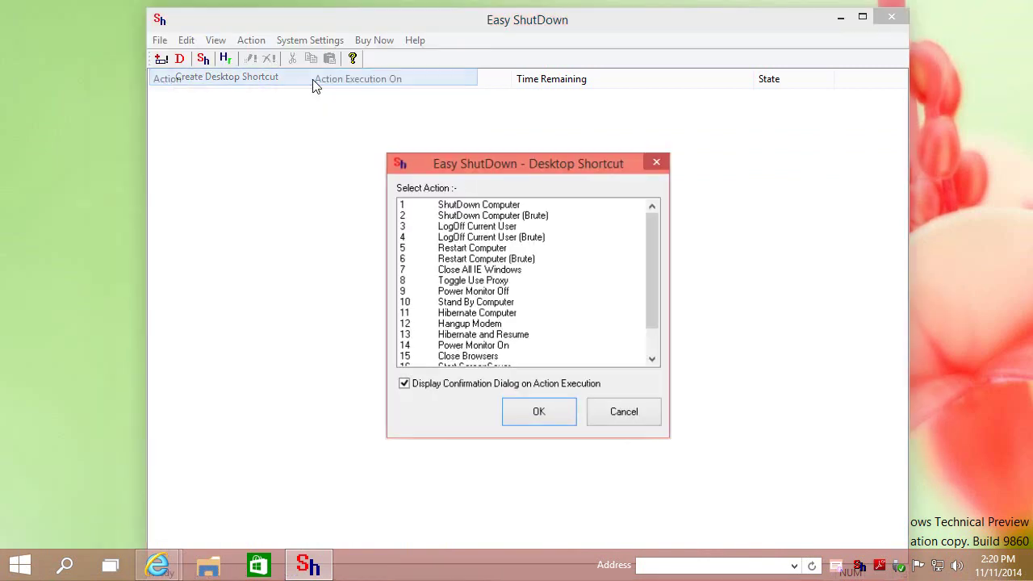
click(531, 210)
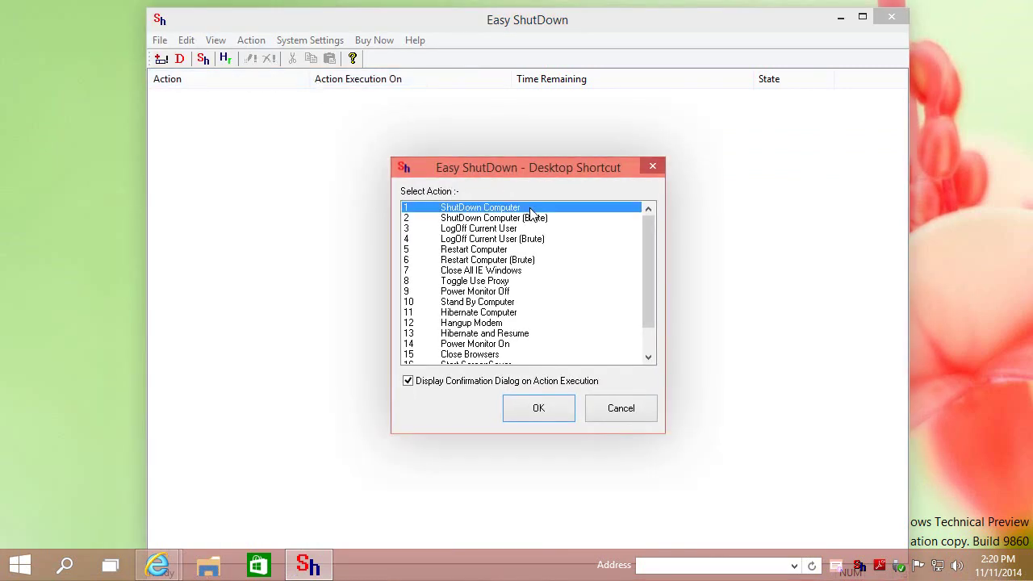
click(535, 413)
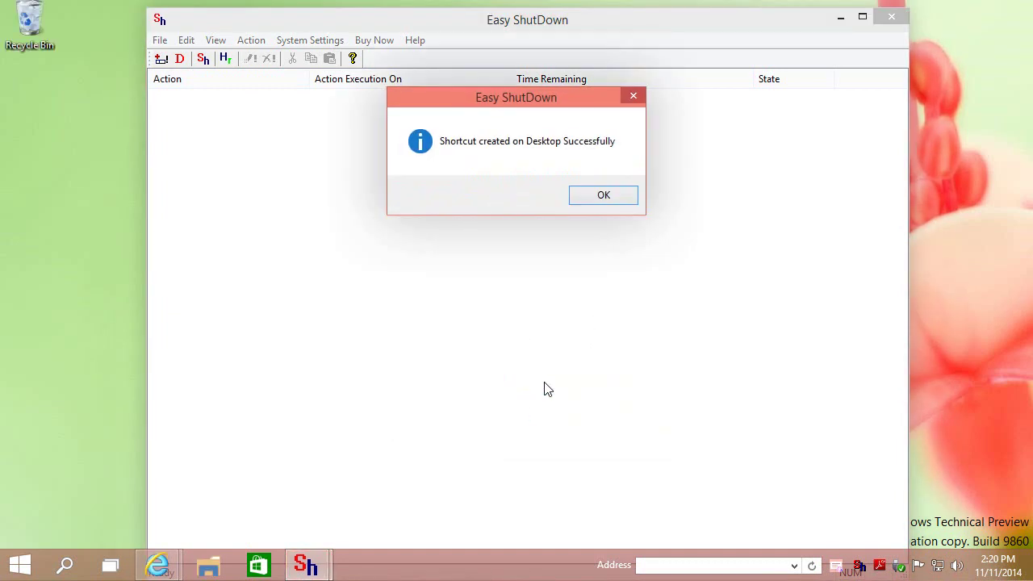
click(586, 197)
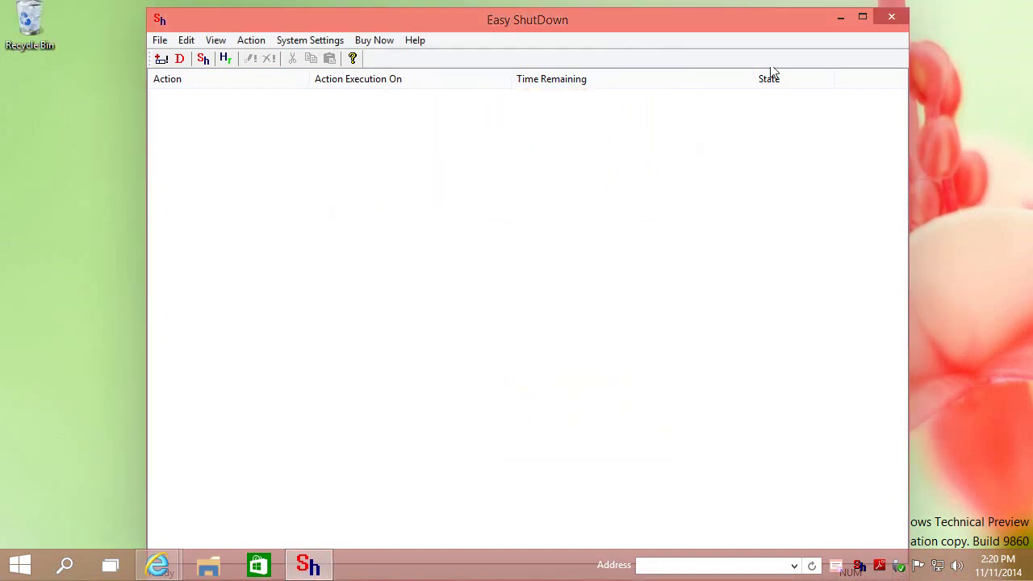
Step: Delete the Recycle Bin icon, then test the new shortcut and cancel the shutdown
click(839, 21)
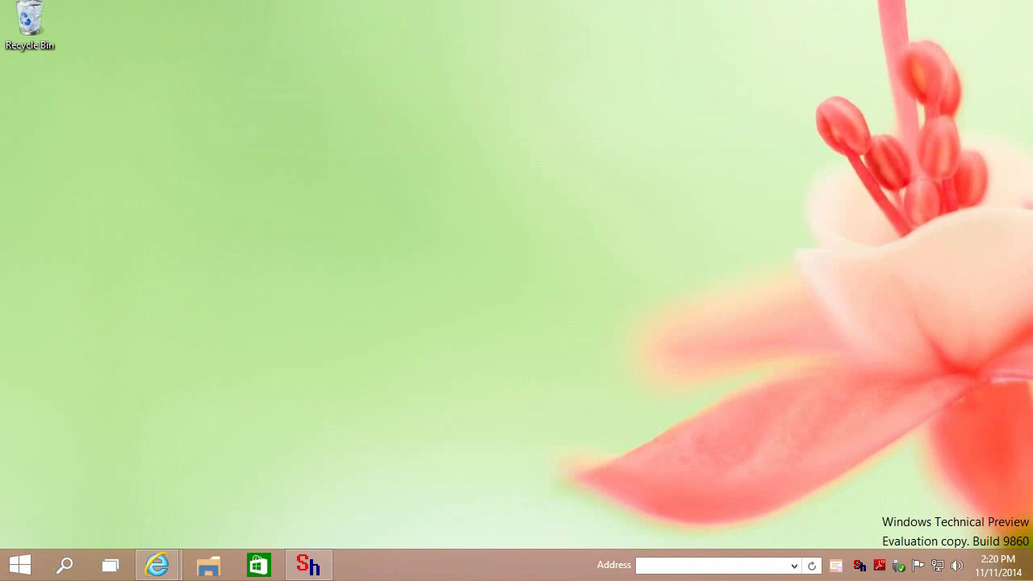
click(206, 184)
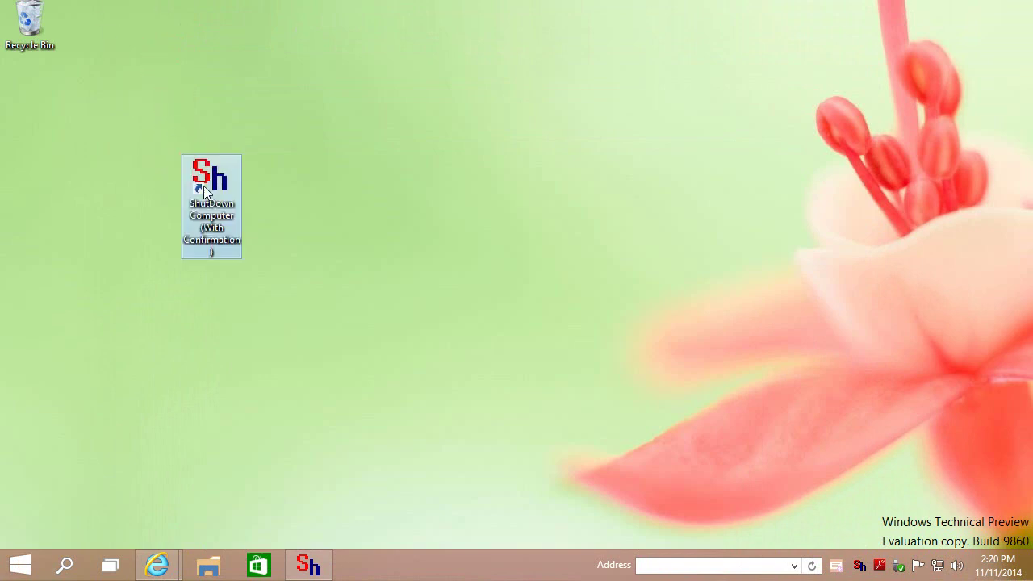
click(32, 24)
key(Delete)
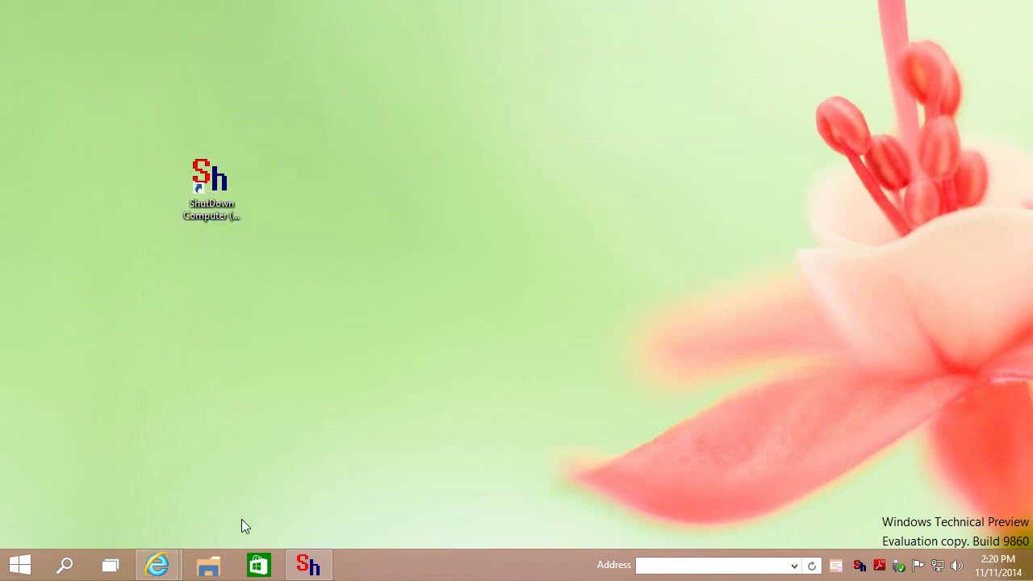
double_click(218, 211)
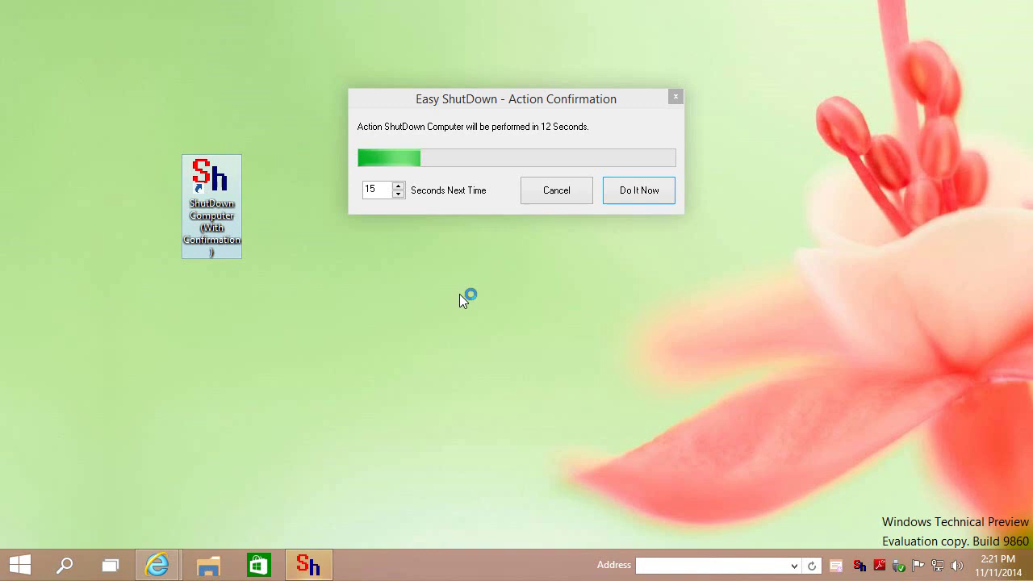
click(564, 193)
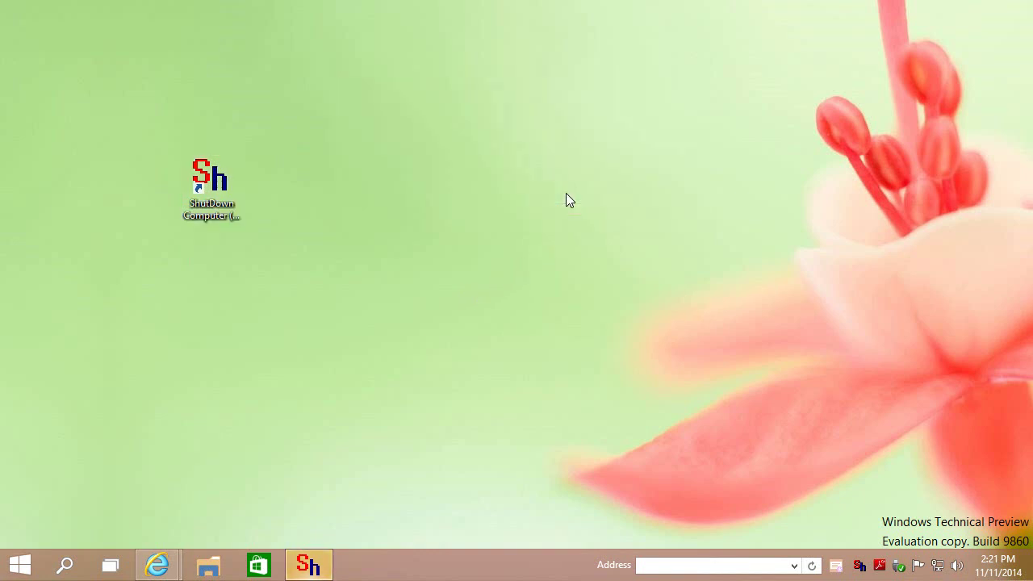
Step: Restore Easy ShutDown and open the Create New Scheduled Action form
click(321, 565)
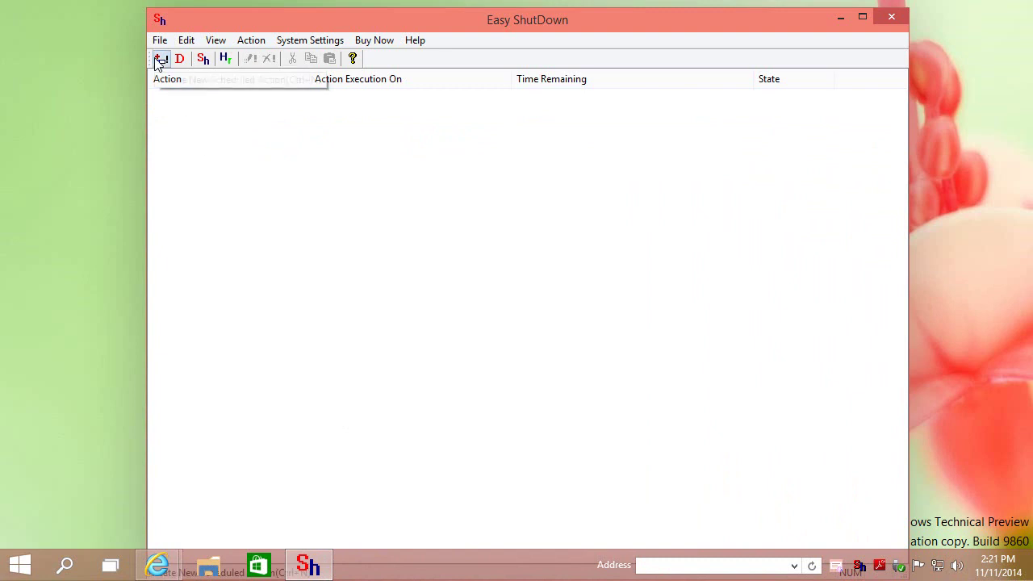
click(160, 59)
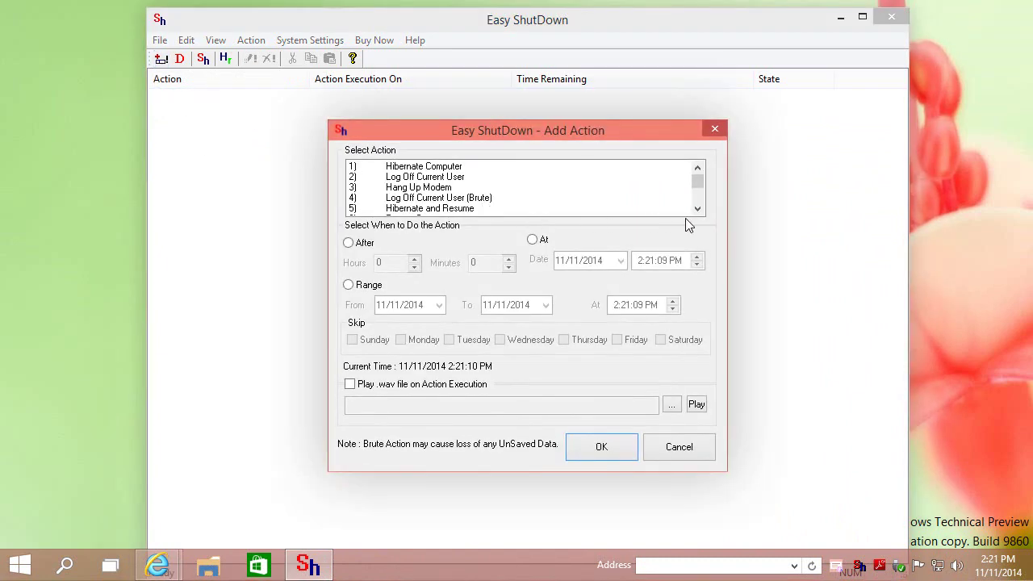
click(700, 208)
click(700, 209)
click(701, 209)
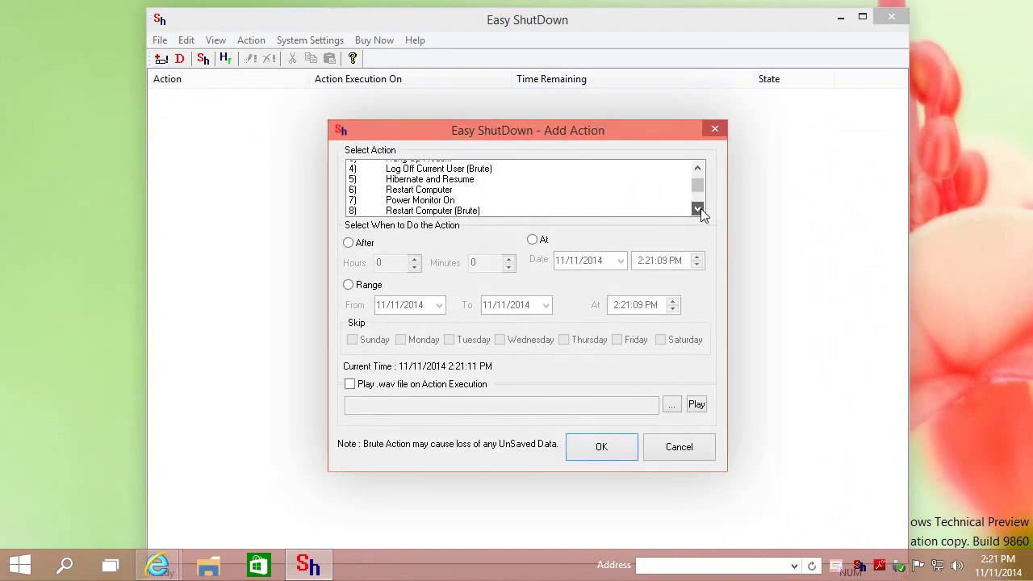
click(701, 209)
click(698, 208)
click(698, 208)
click(698, 208)
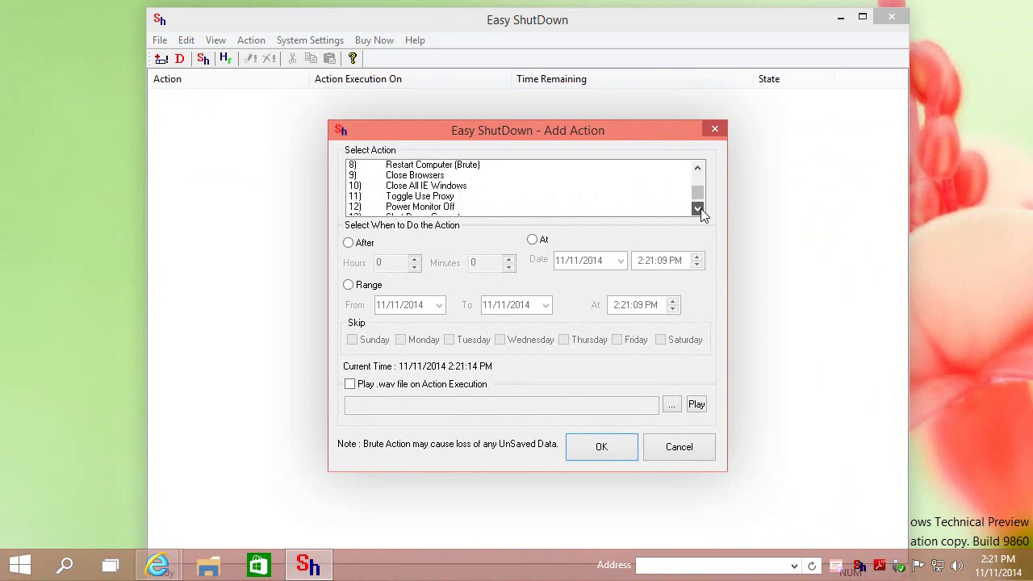
click(698, 208)
click(698, 208)
Step: Add a Shut Down Computer action running after a one-minute delay, at 2:22:24 PM
click(426, 198)
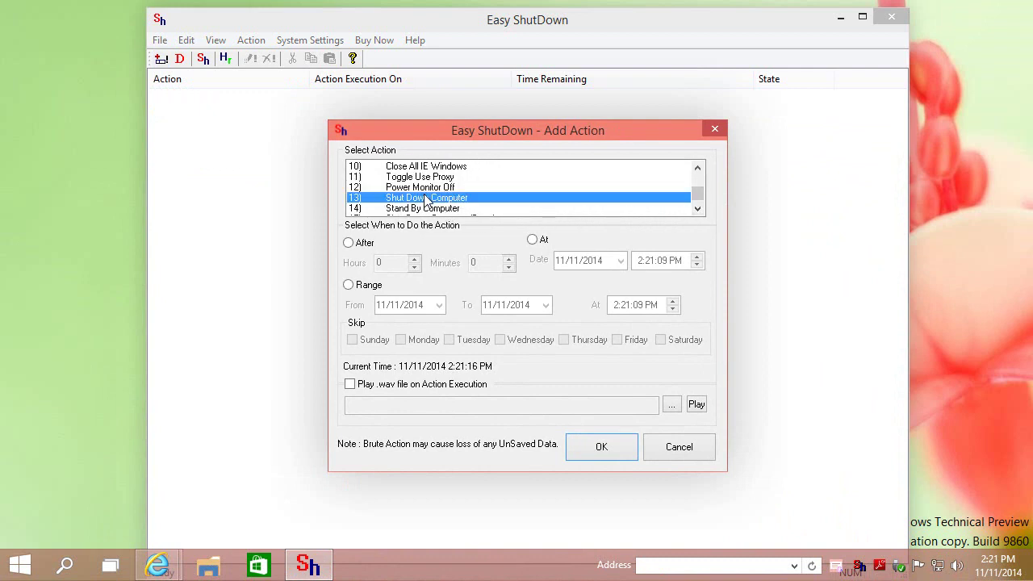
click(364, 245)
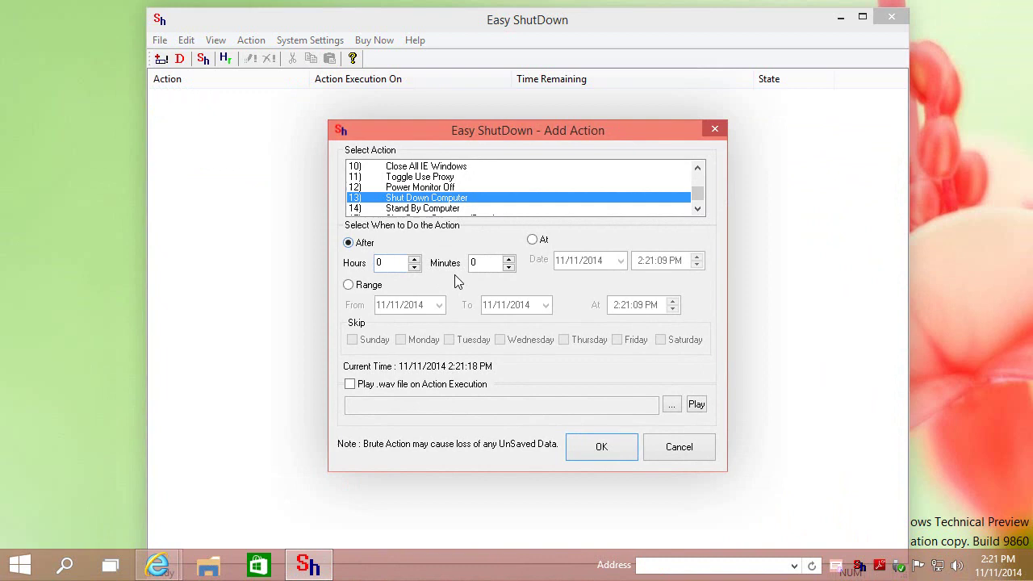
click(482, 264)
double_click(484, 265)
click(600, 447)
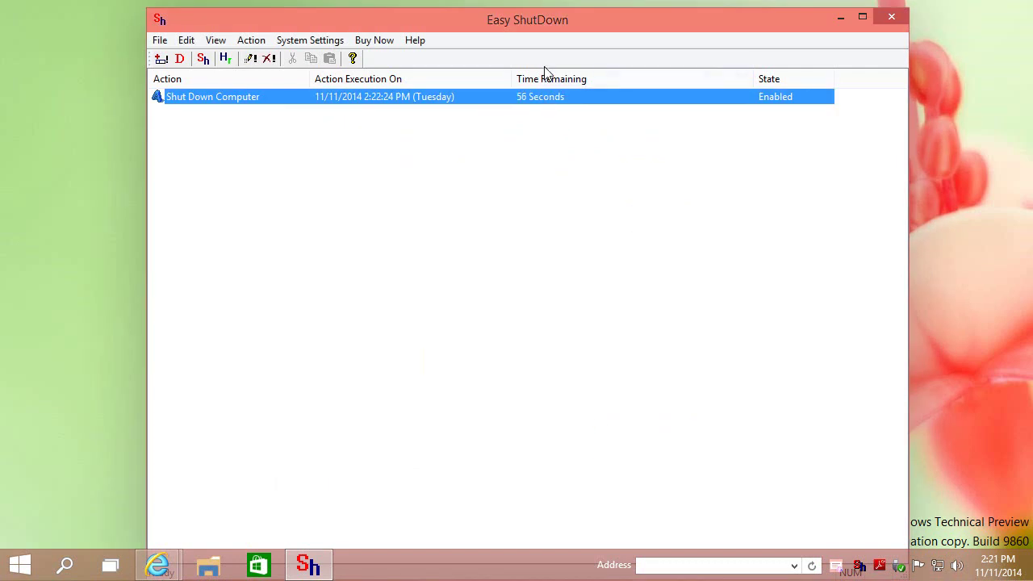
click(160, 41)
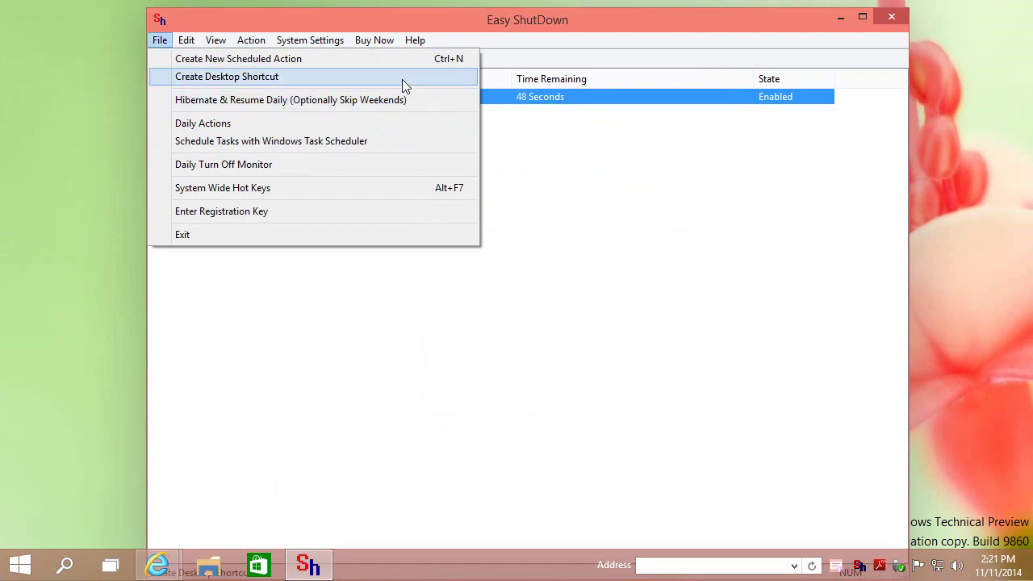
click(360, 194)
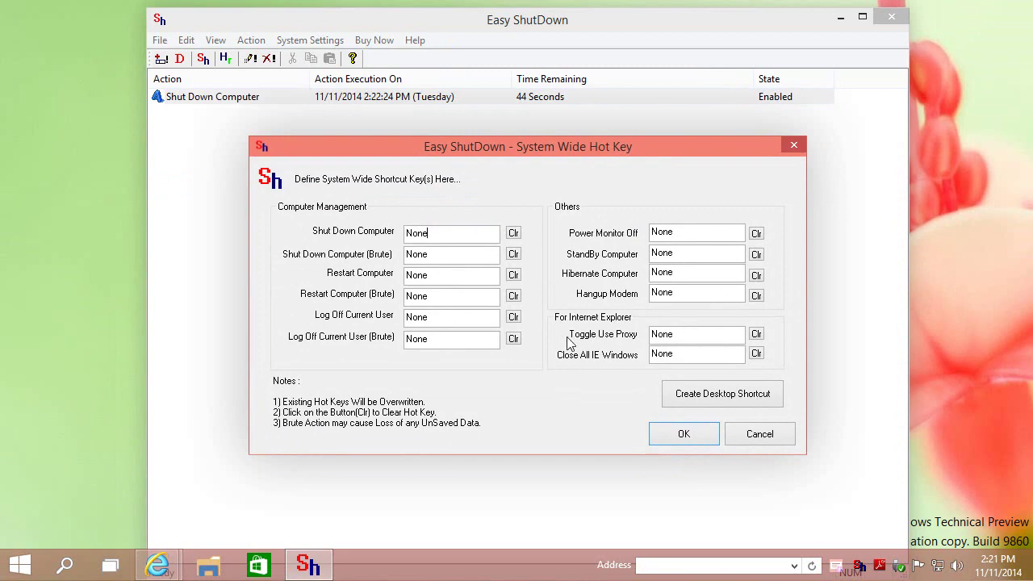
click(693, 399)
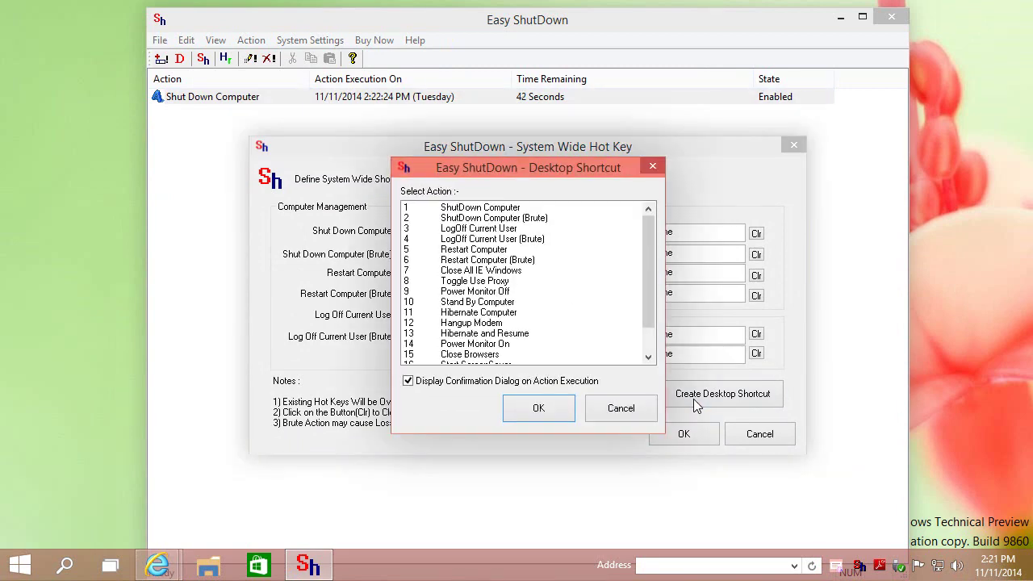
click(650, 347)
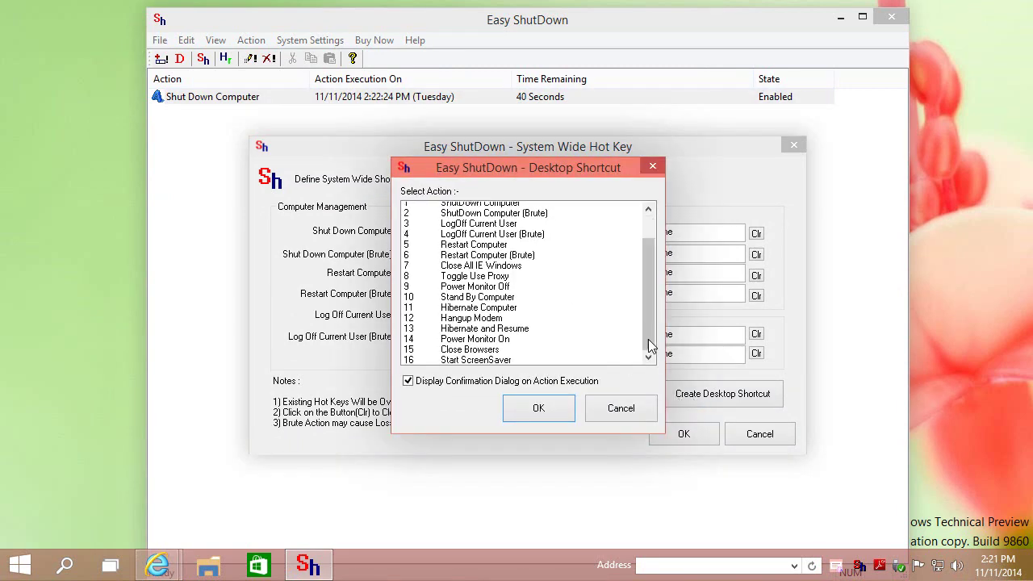
scroll(651, 347, down, 1)
drag(650, 347, 650, 322)
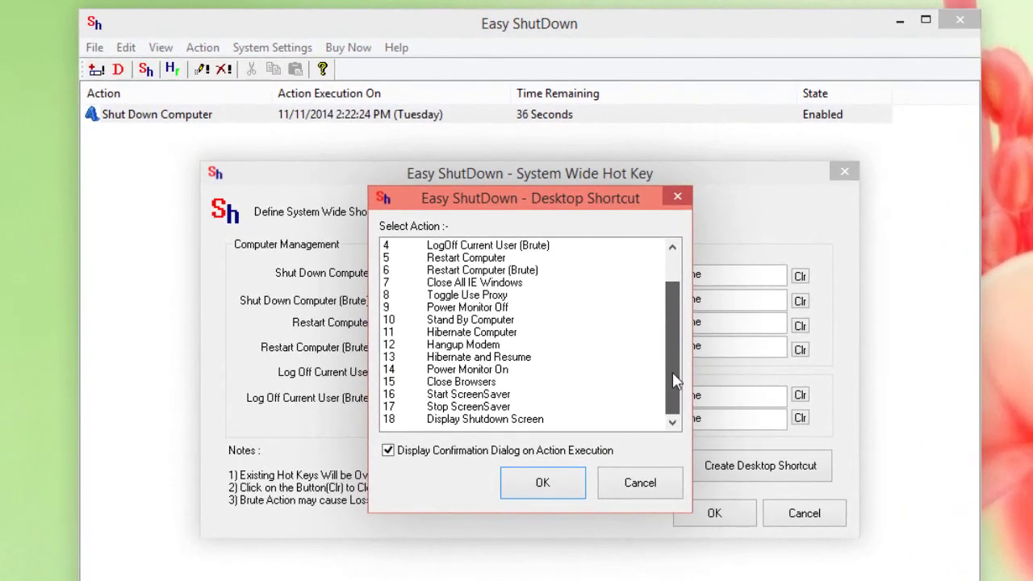
drag(675, 381, 669, 342)
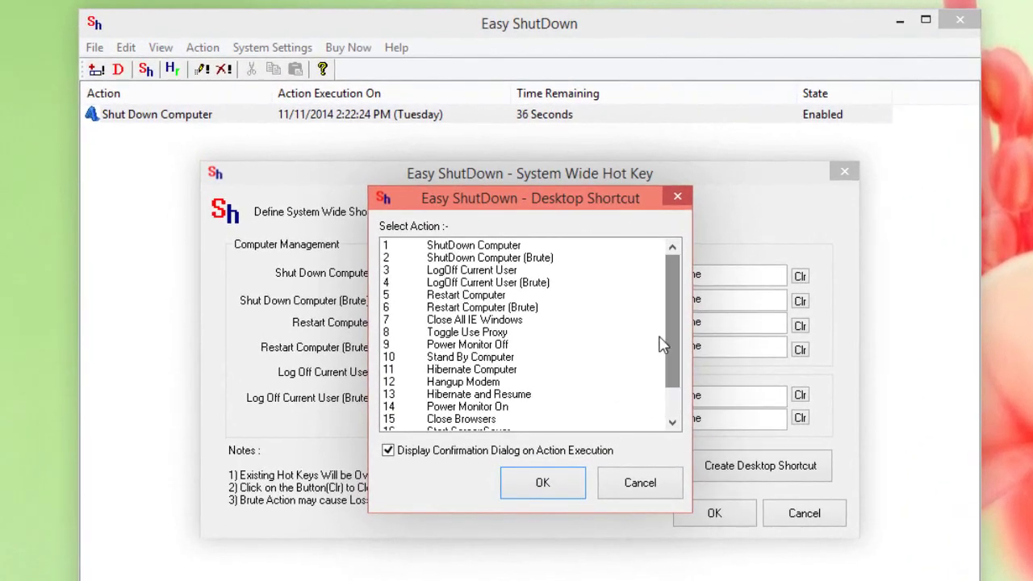
click(646, 484)
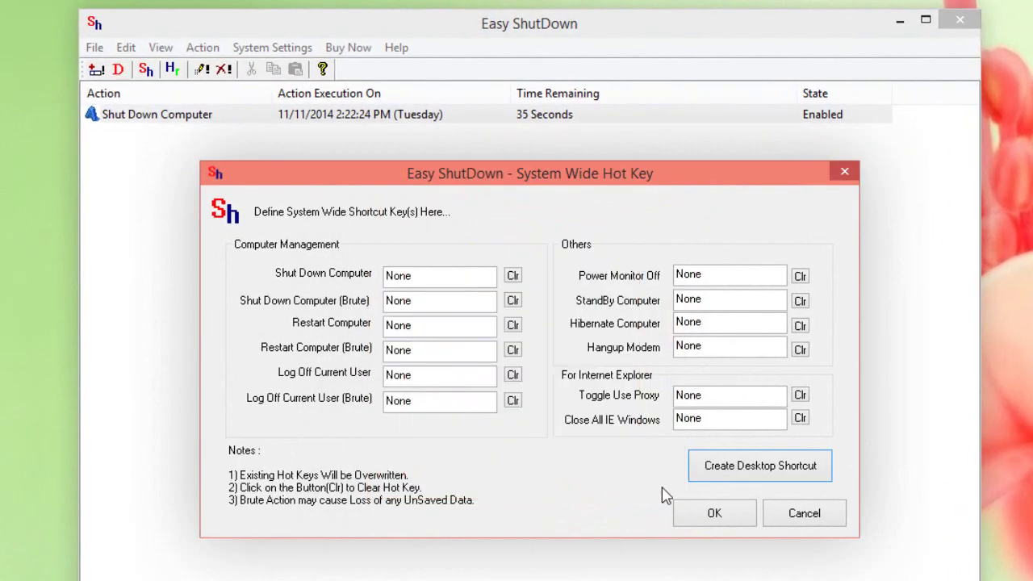
click(803, 515)
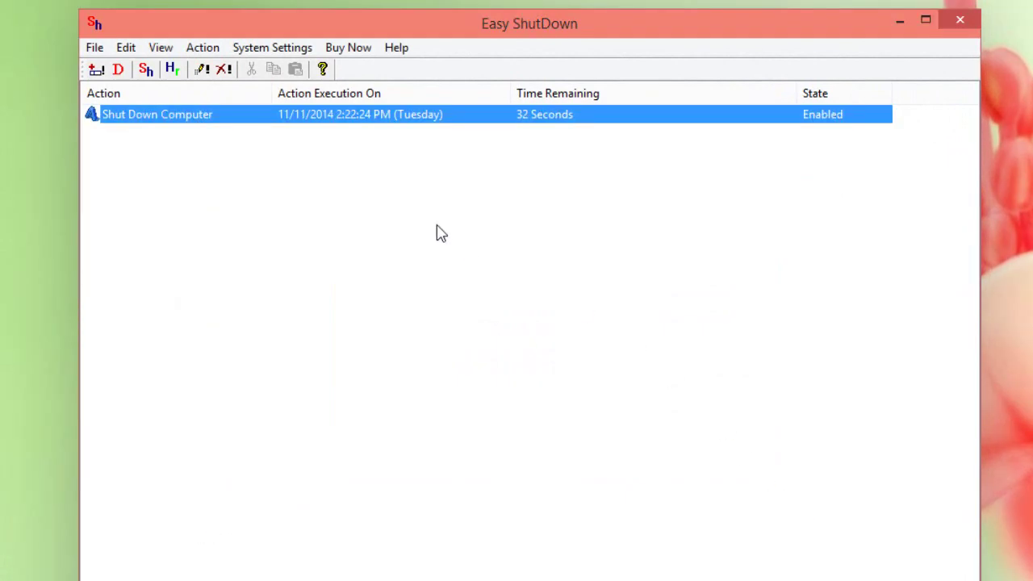
click(201, 50)
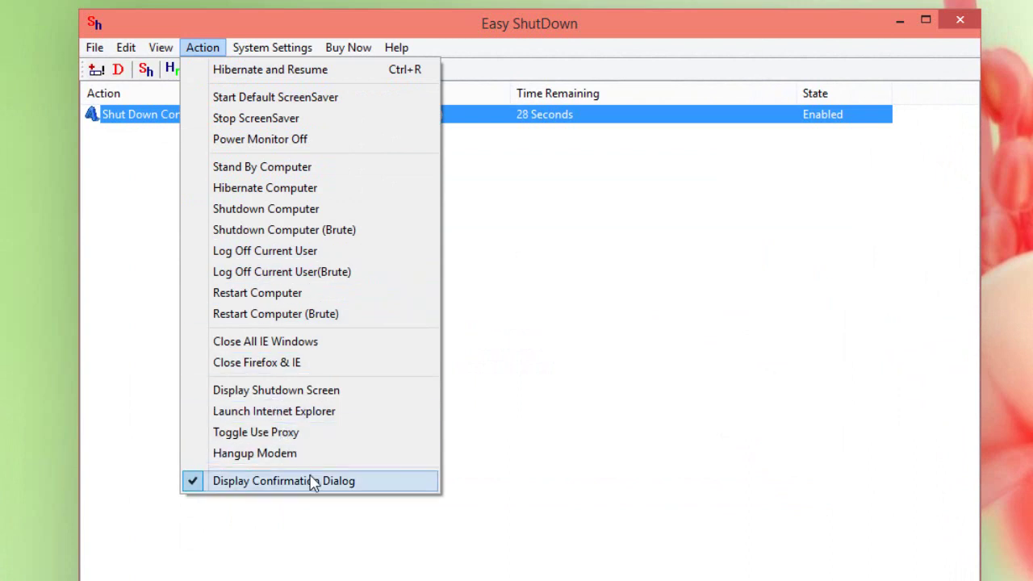
mouse_move(287, 48)
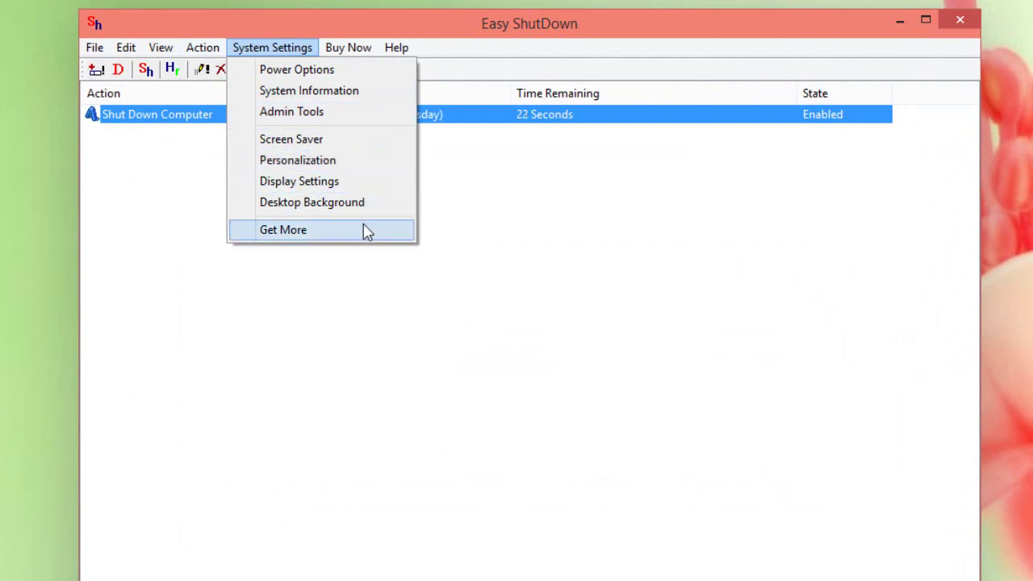
click(183, 296)
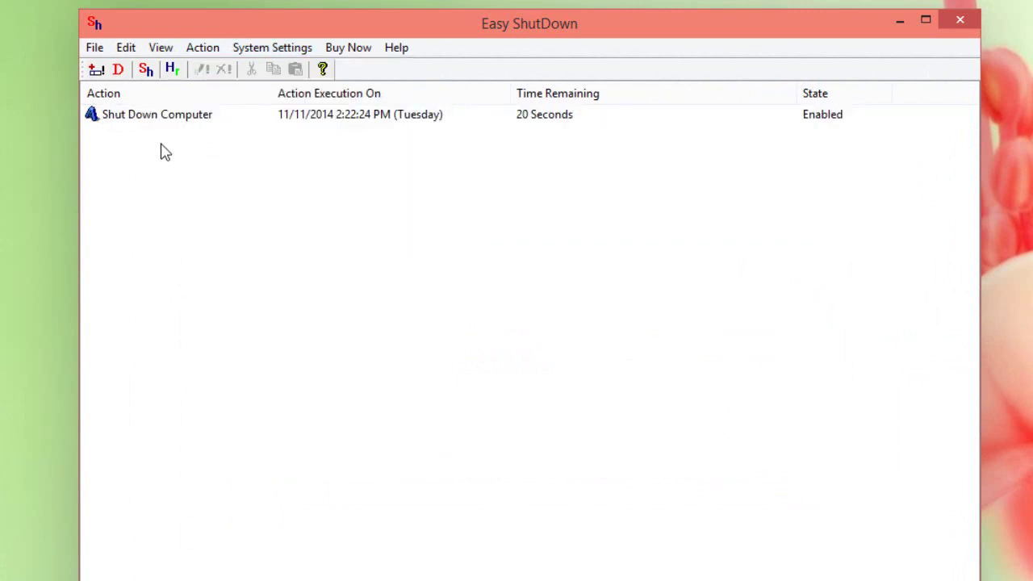
click(171, 71)
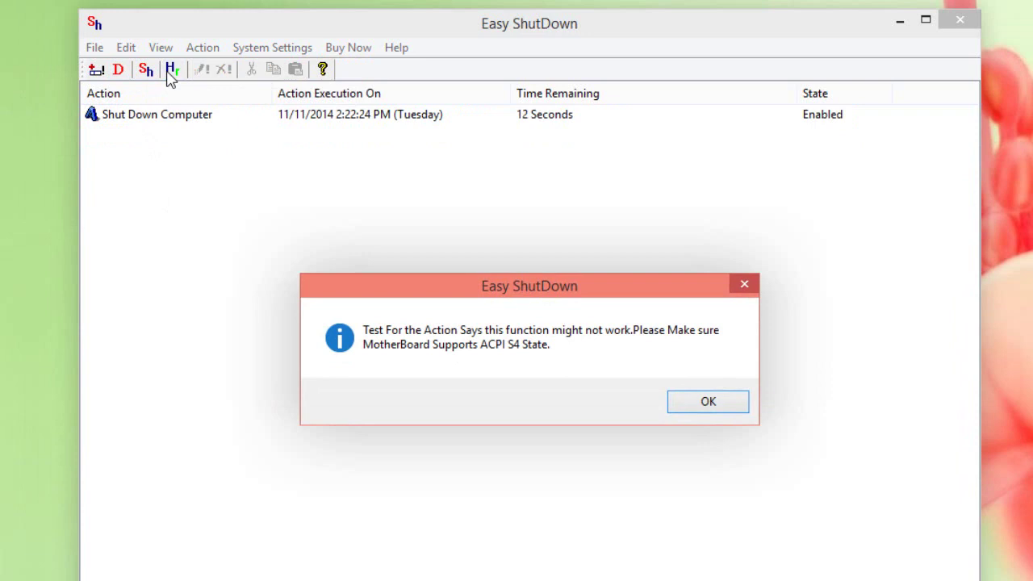
click(697, 403)
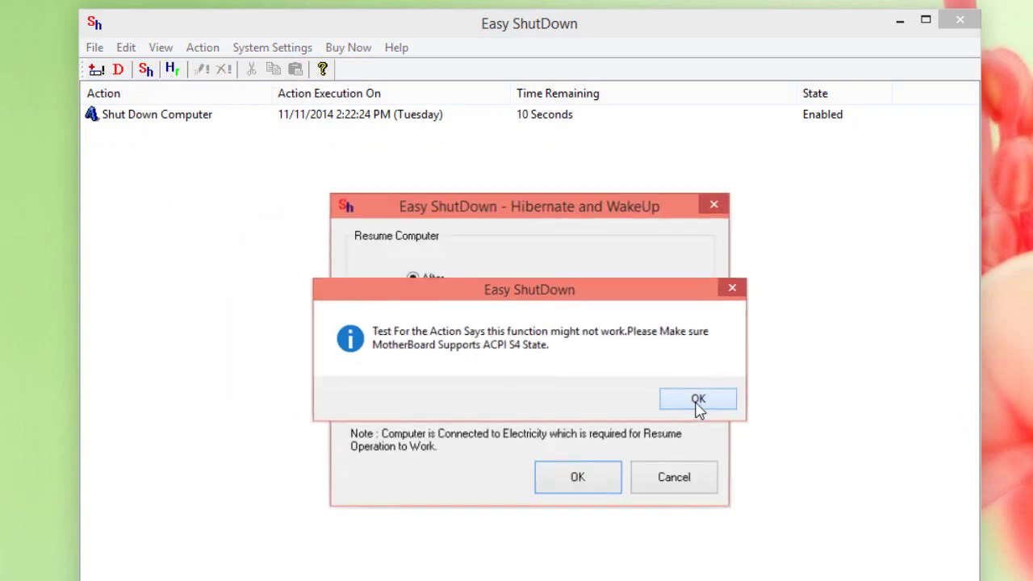
click(698, 401)
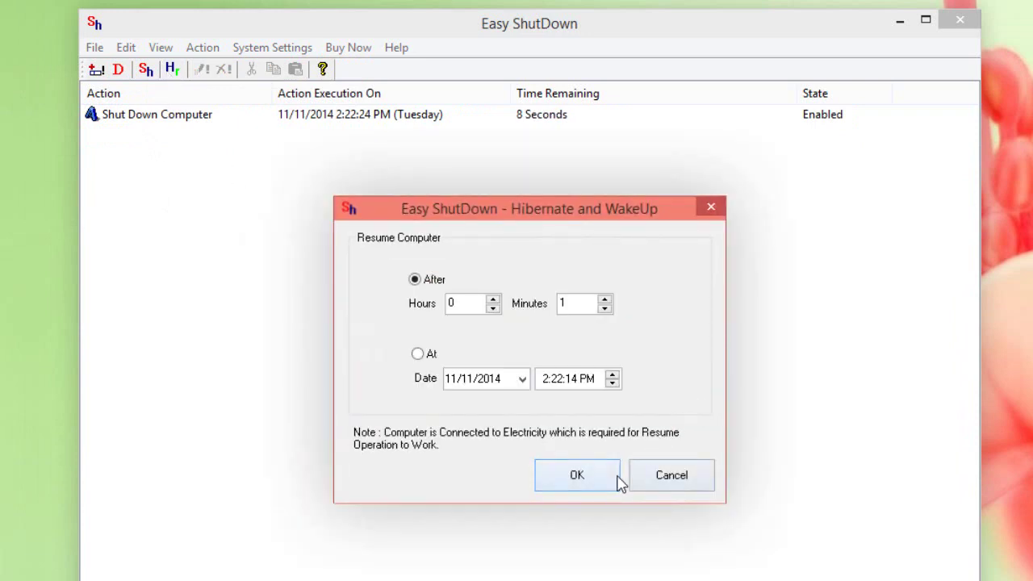
click(650, 480)
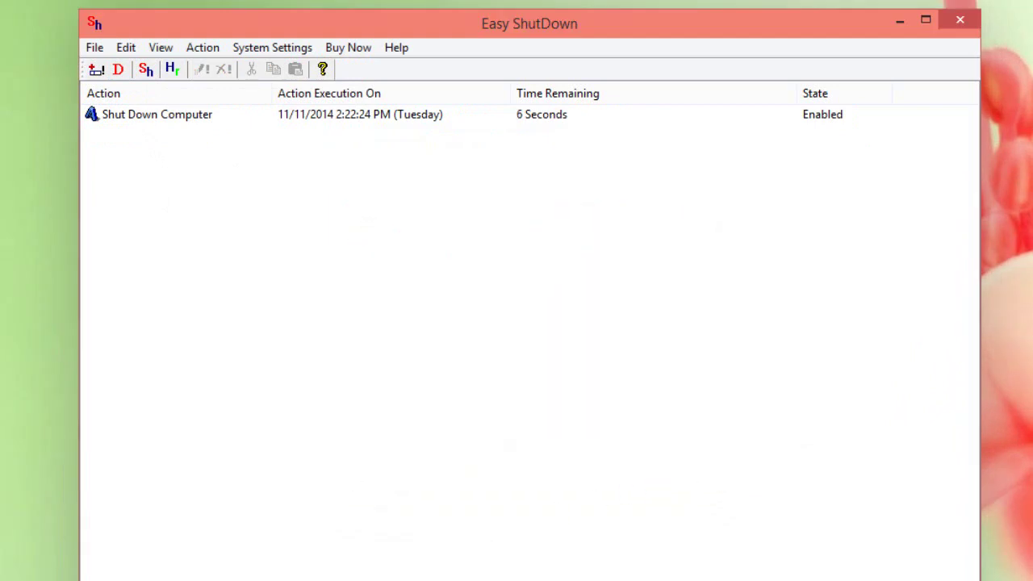
Step: View Easy ShutDown's taskbar jump list while the scheduled shutdown counts down
right_click(271, 580)
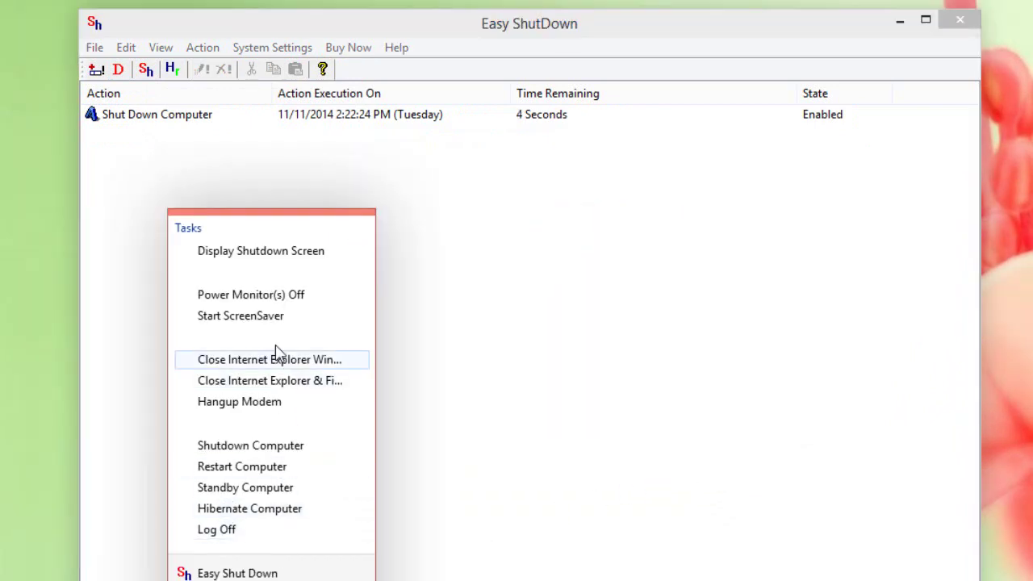